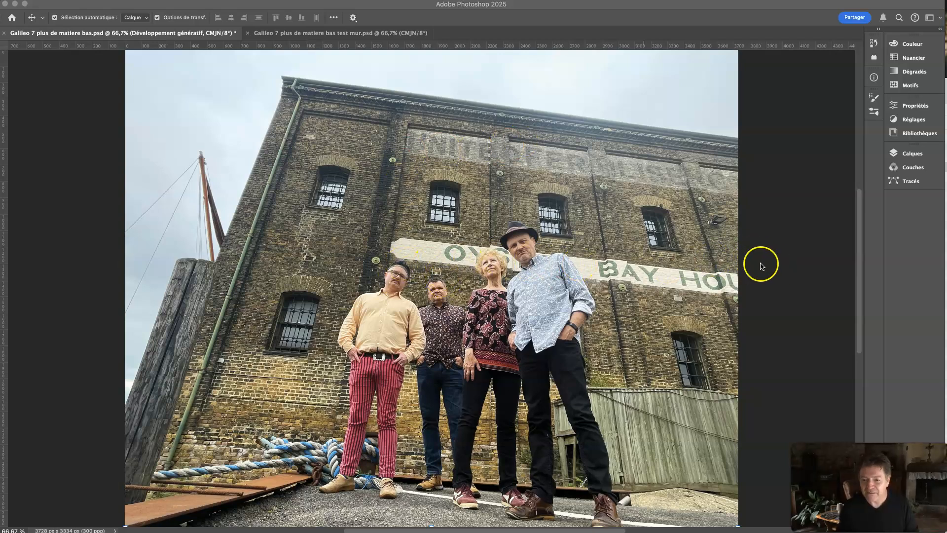
left_click(773, 255)
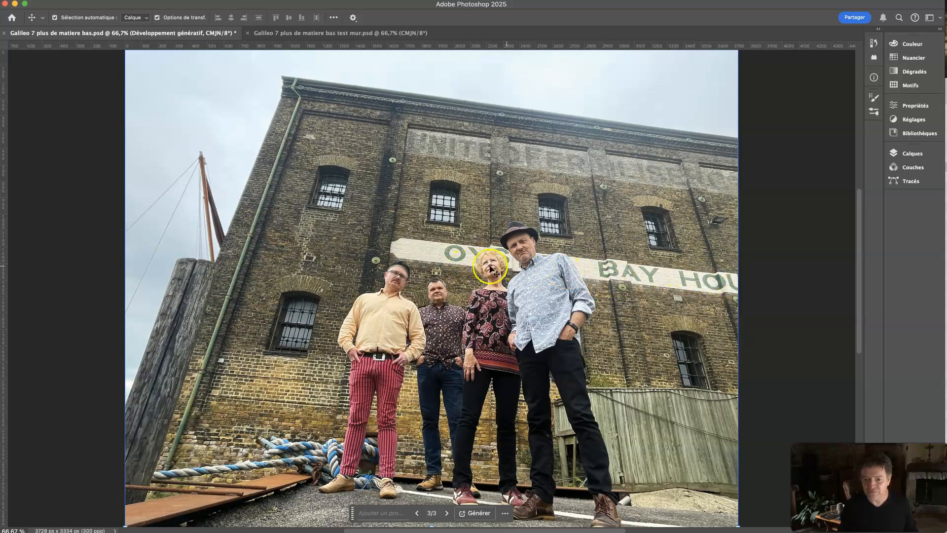
key("super+1")
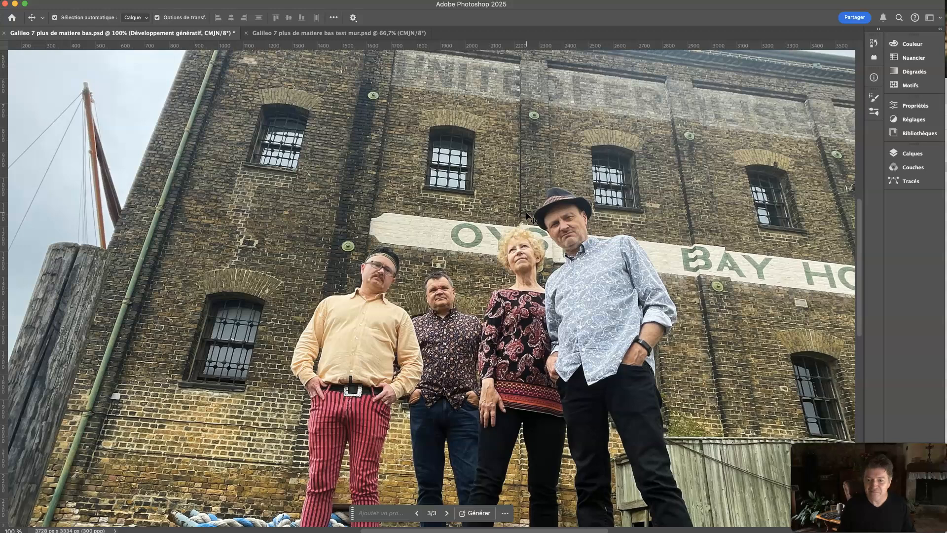
key("super+minus")
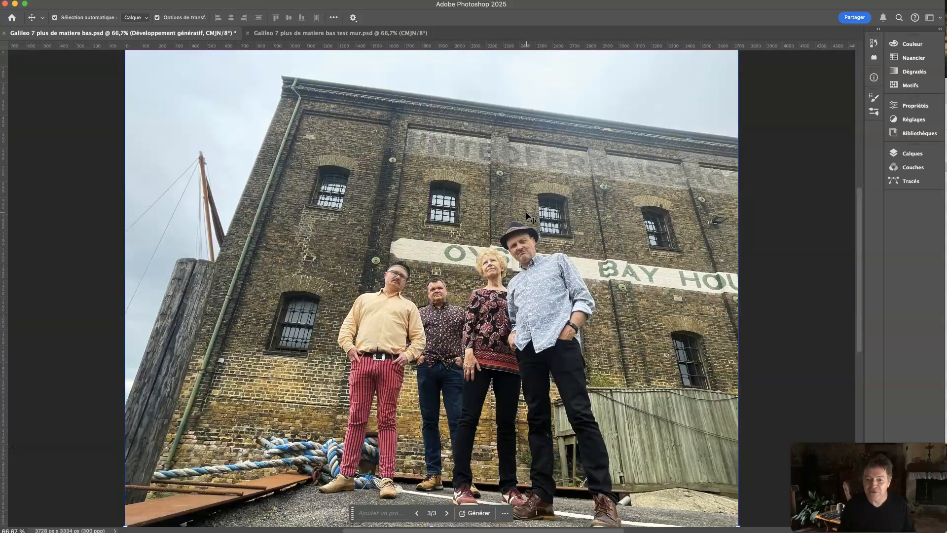
Step: Turn off automatic layer selection for the Move tool and deselect the generative expand layer
left_click(621, 168)
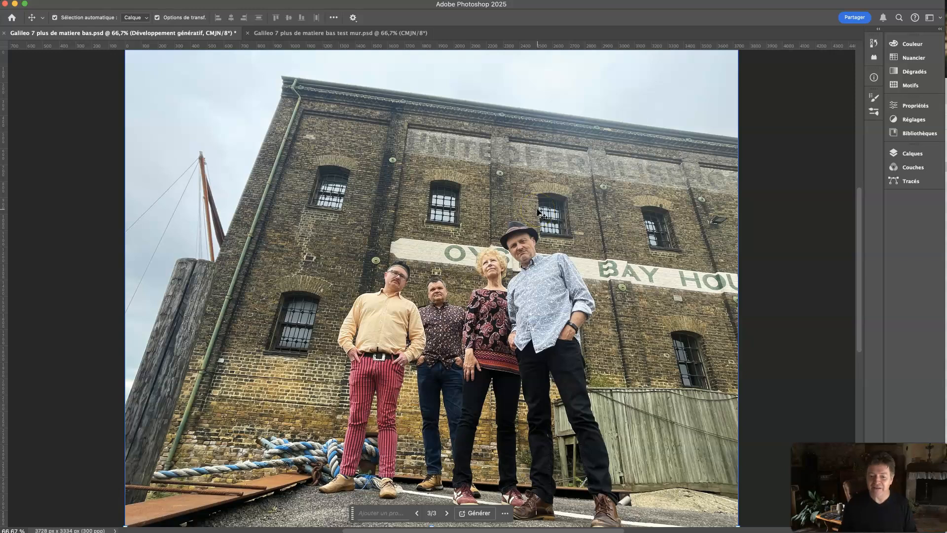
left_click(55, 17)
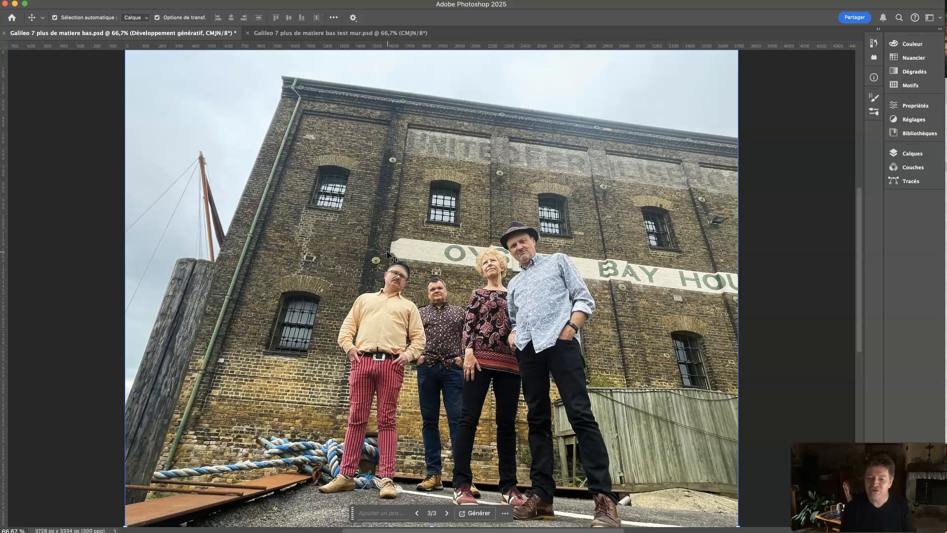
left_click(780, 197)
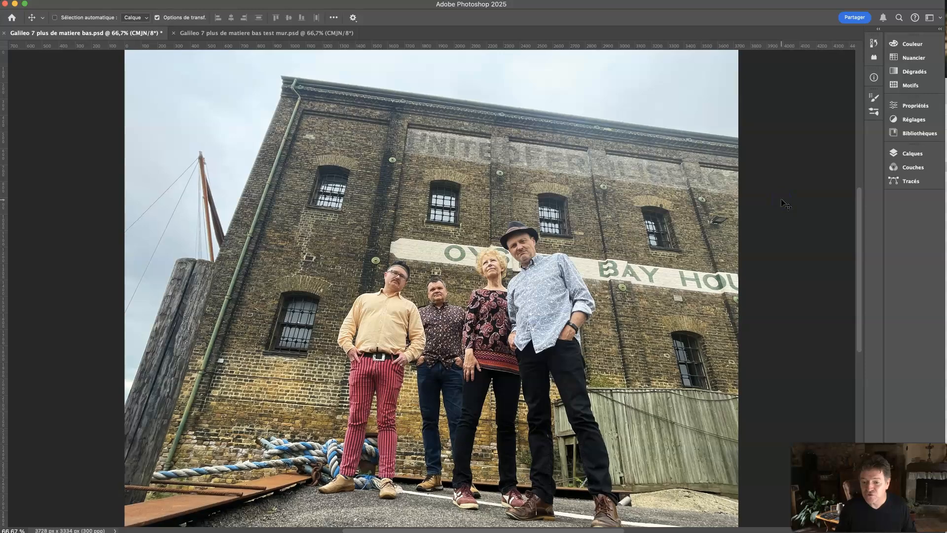
Step: Examine the white lettered band on the brick wall and the band members' heads in front of it up close
key("super+1")
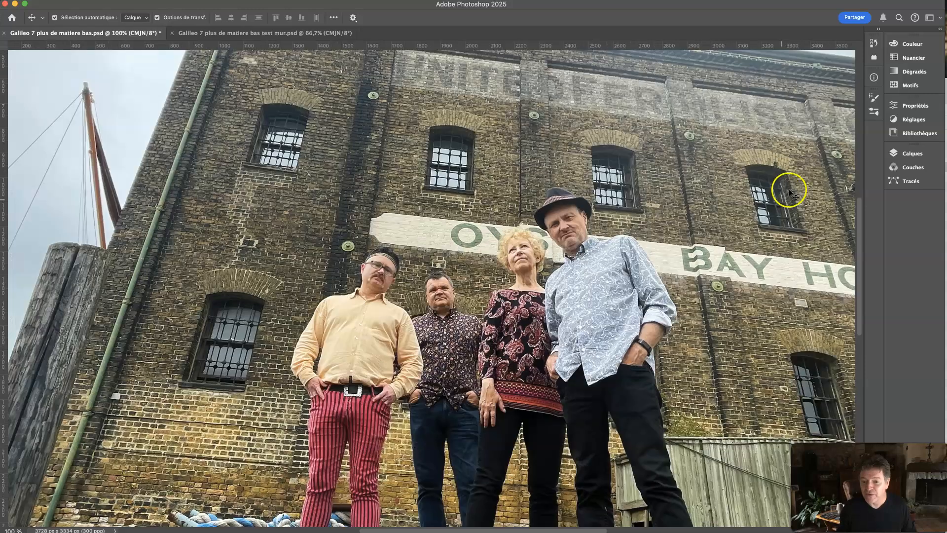
key("z")
left_click(450, 235)
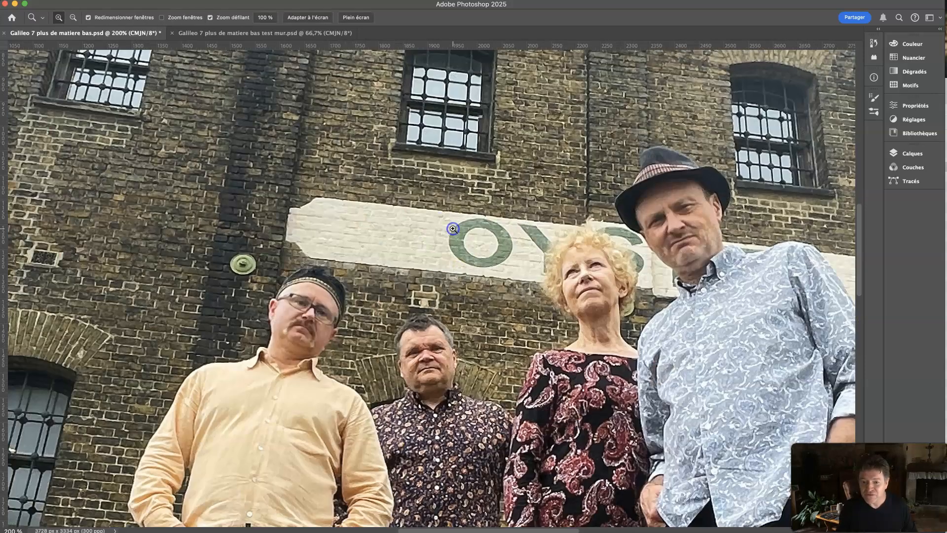
left_click(452, 232)
left_click(518, 237)
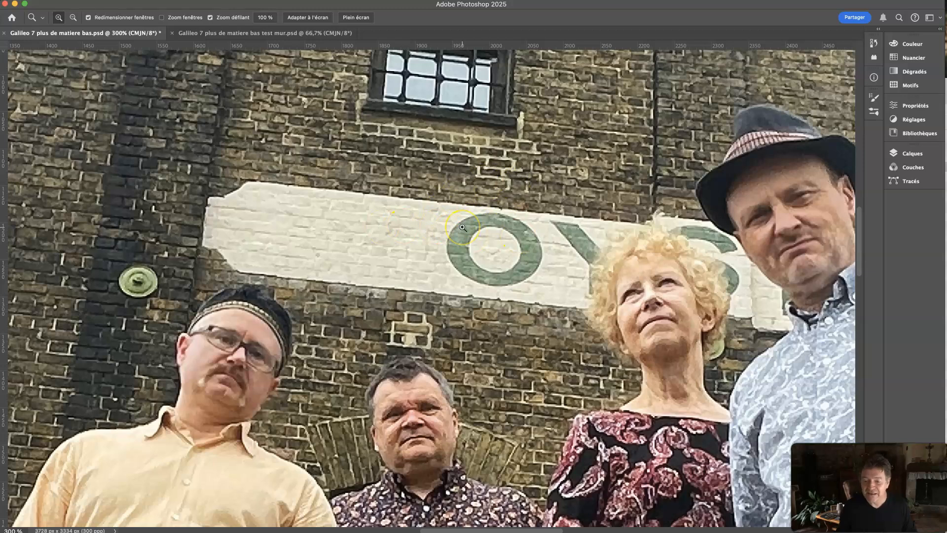
key("super+minus")
key("super+minus")
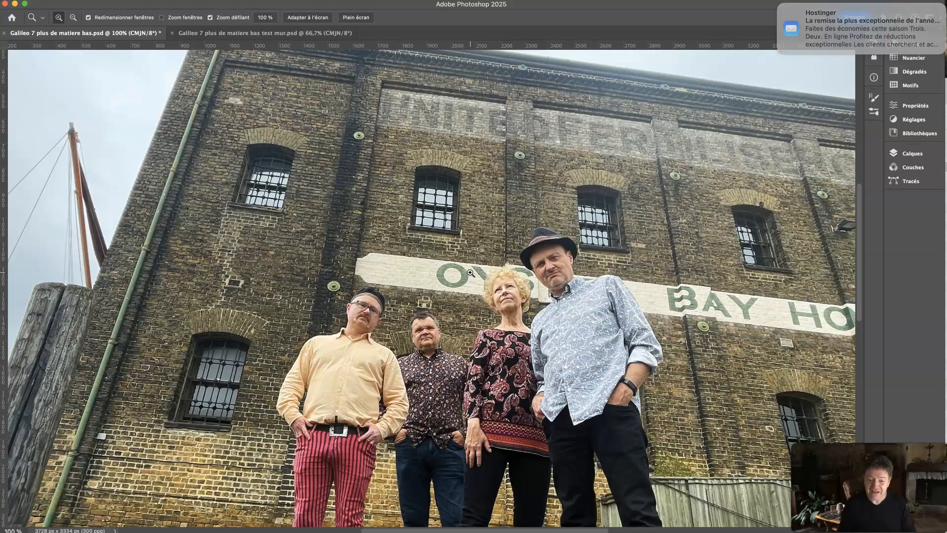
key("super+minus")
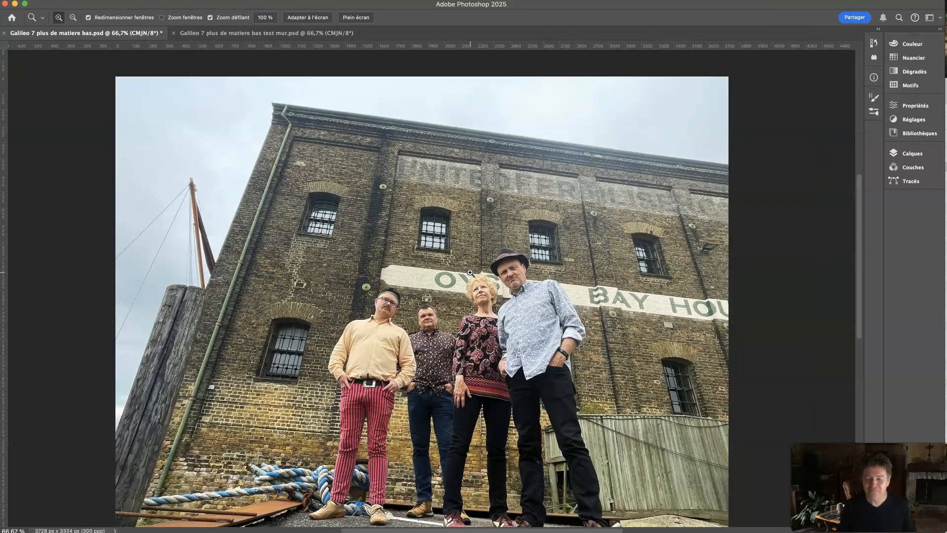
left_click(503, 291)
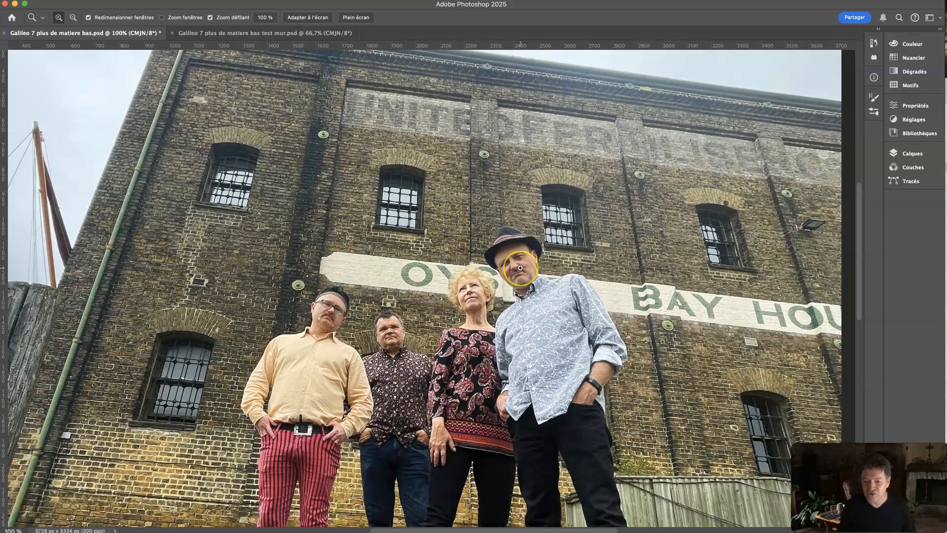
left_click(476, 279)
key("super+minus")
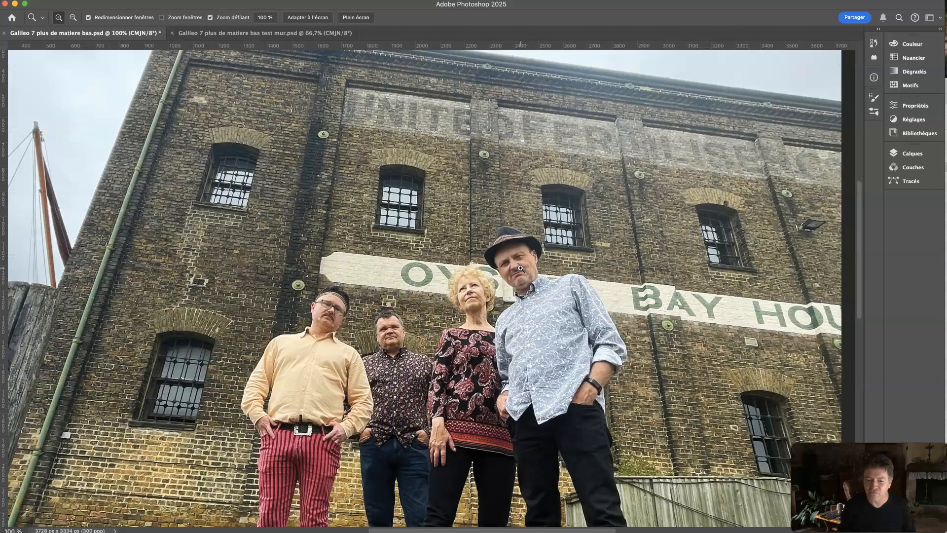
key("super+plus")
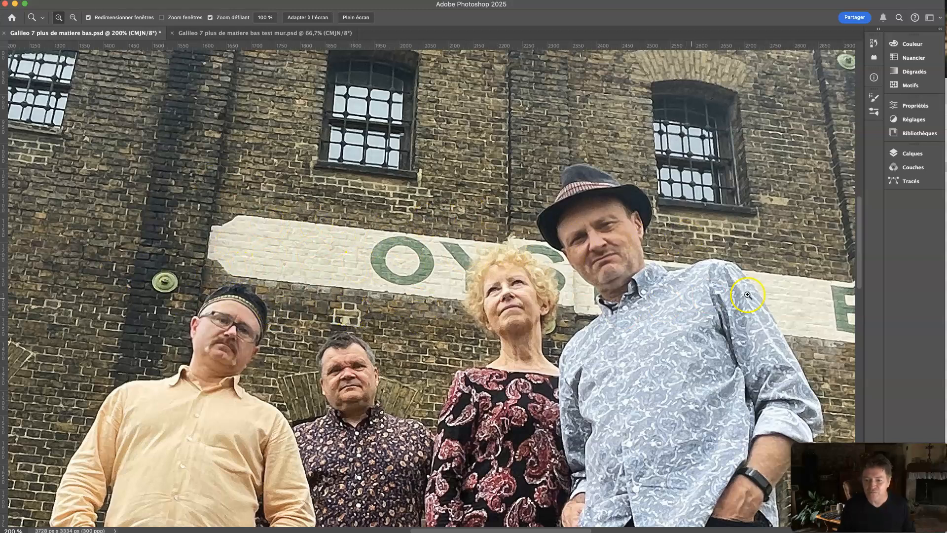
left_click(410, 302, "alt")
left_click(410, 302, "alt")
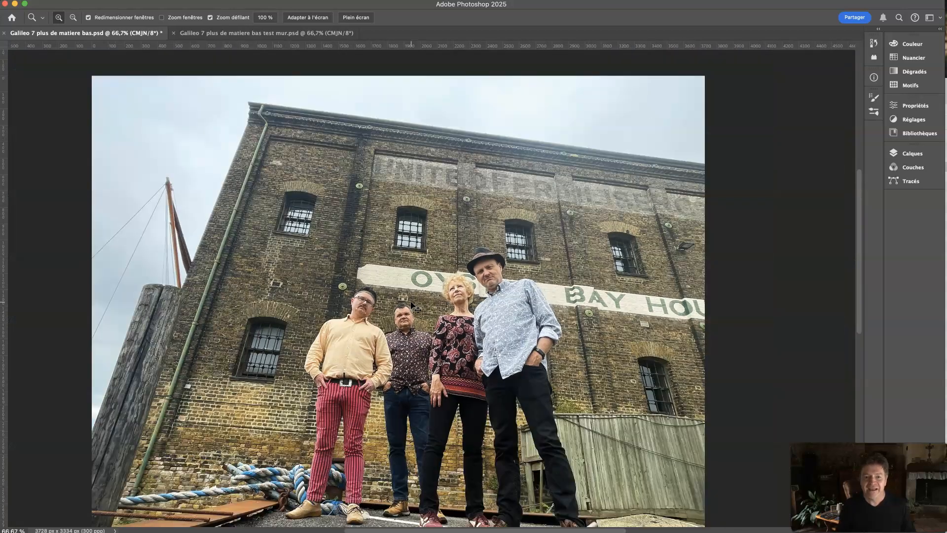
Step: Compare the wall behind the group in Galileo 7 plus de matiere bas test mur.psd with Galileo 7 plus de matiere bas.psd
left_click(247, 34)
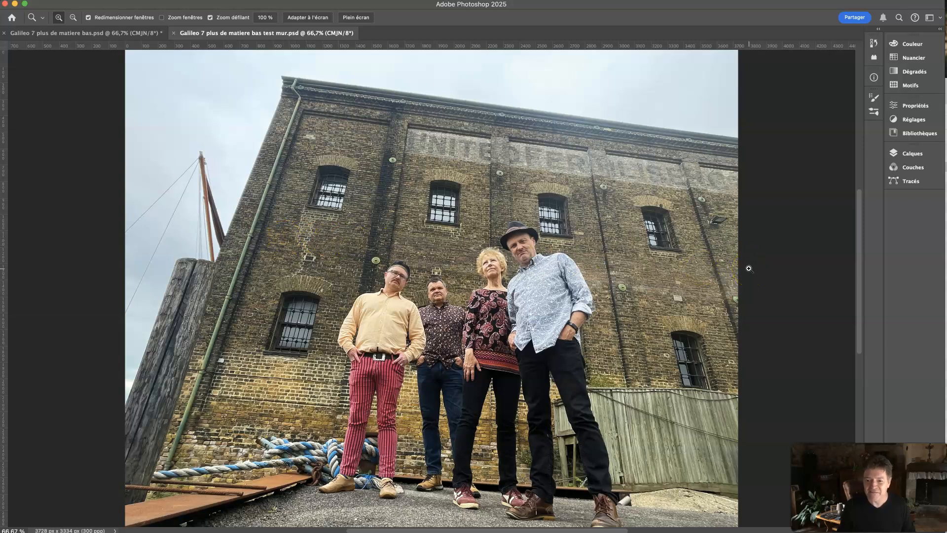
left_click(515, 253)
left_click(514, 253)
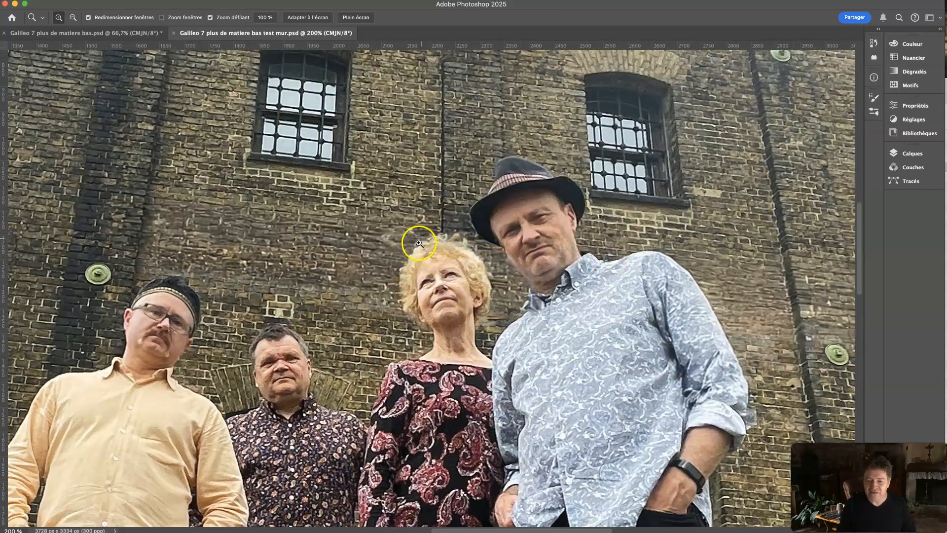
left_click(105, 41)
left_click(459, 311)
left_click(462, 307)
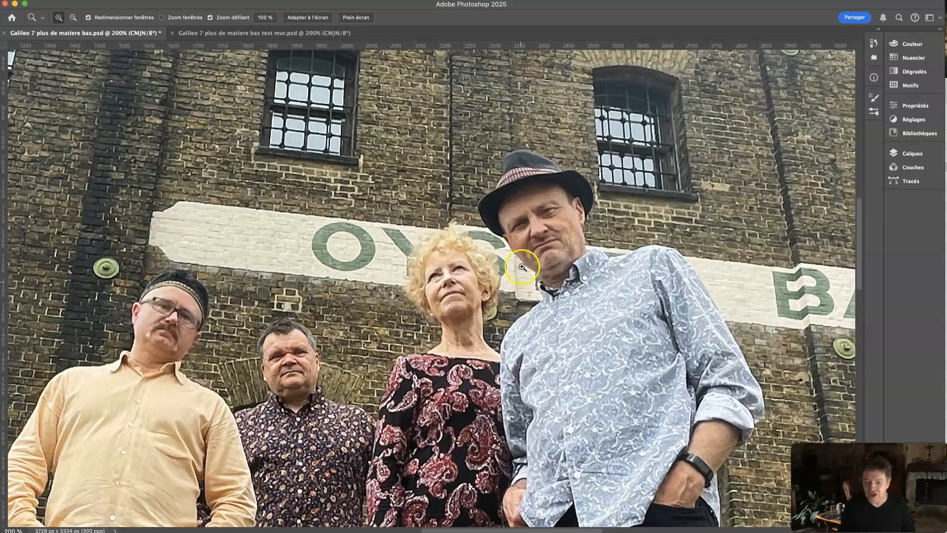
left_click(198, 33)
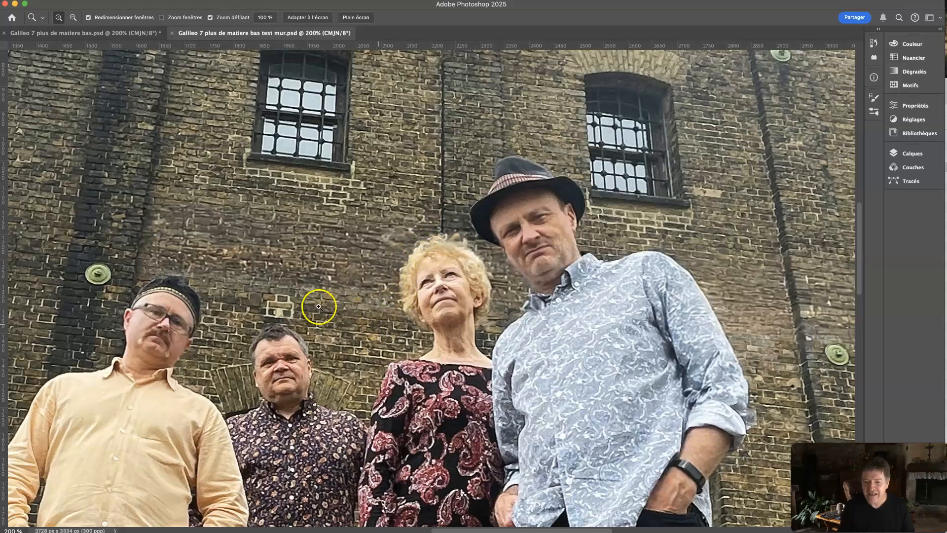
left_click(116, 32)
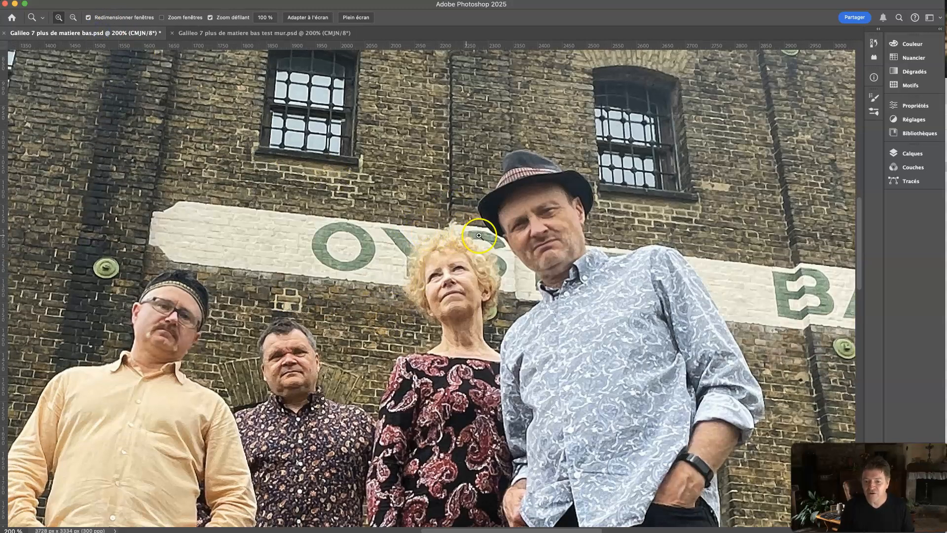
left_click(211, 33)
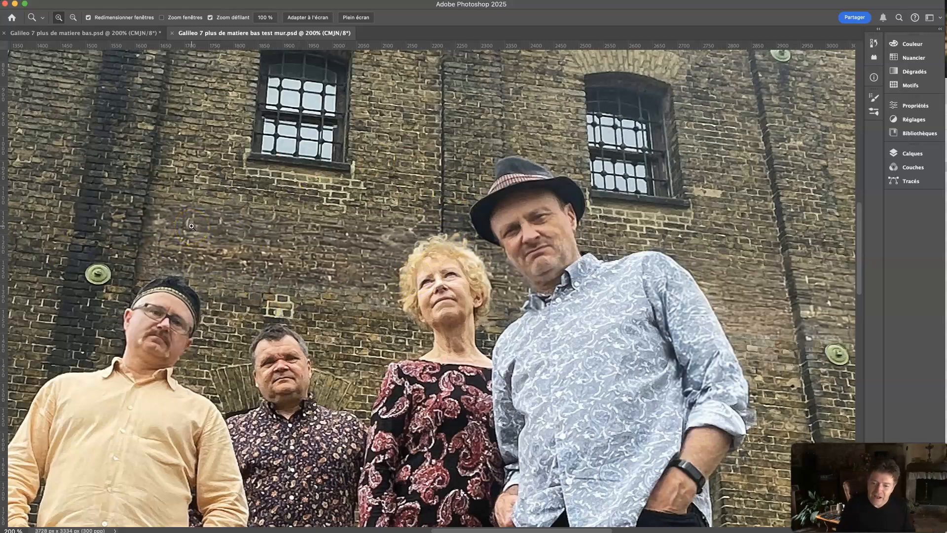
key("super+minus")
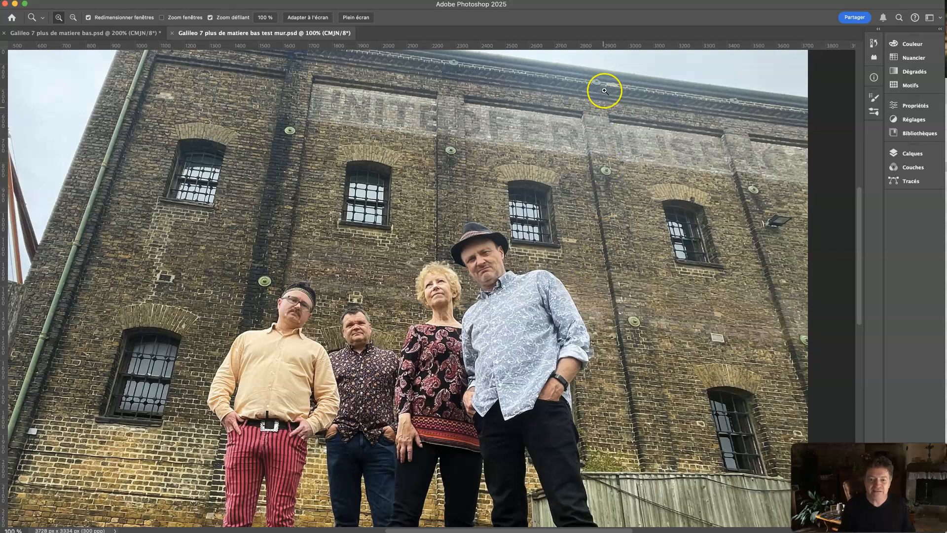
left_click(491, 76, "alt")
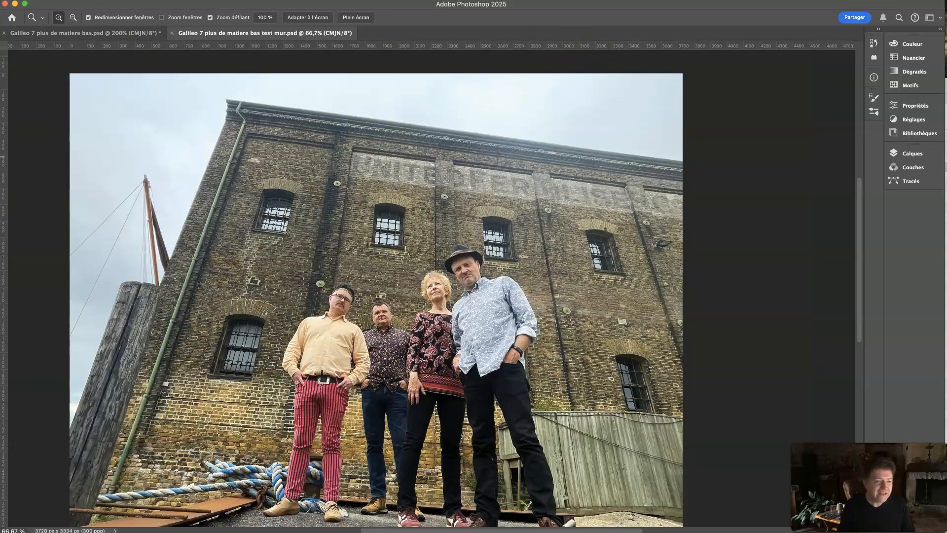
key("super+Tab")
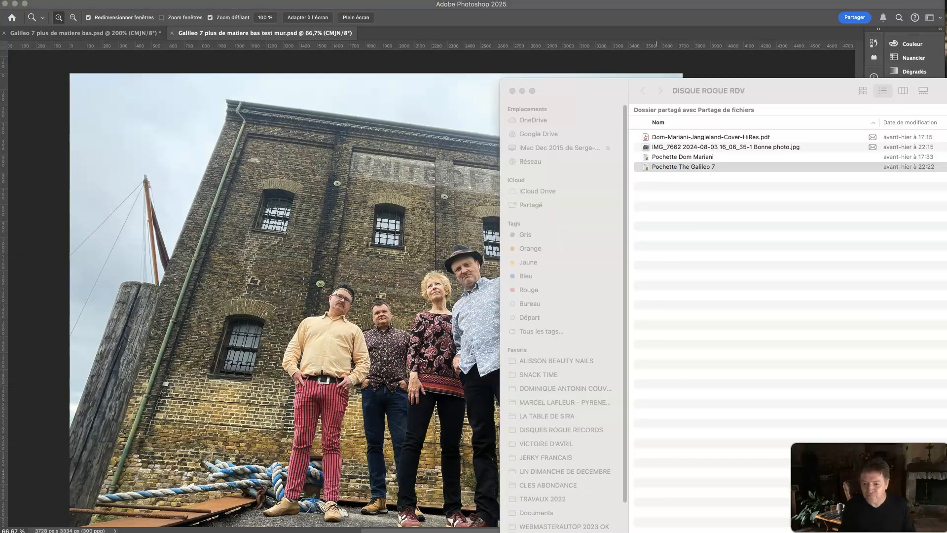
left_click(694, 147)
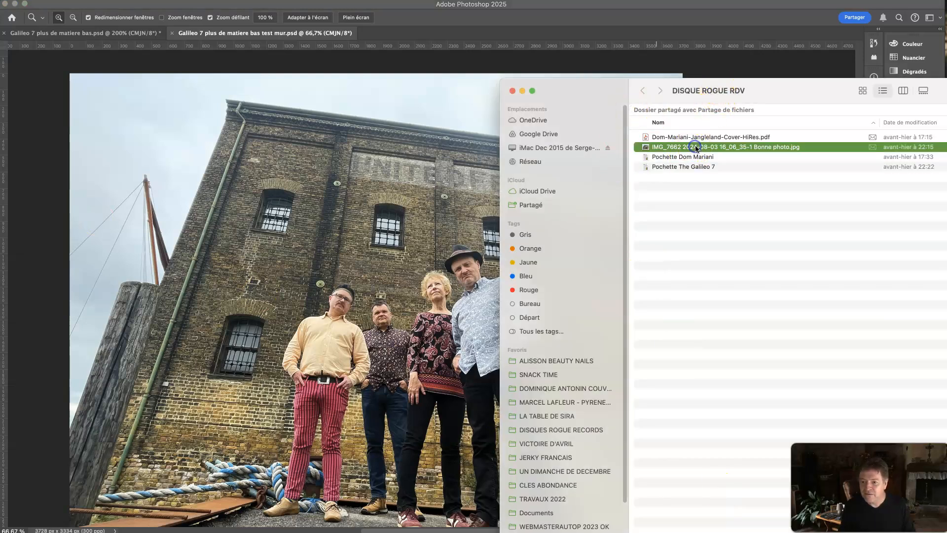
key("space")
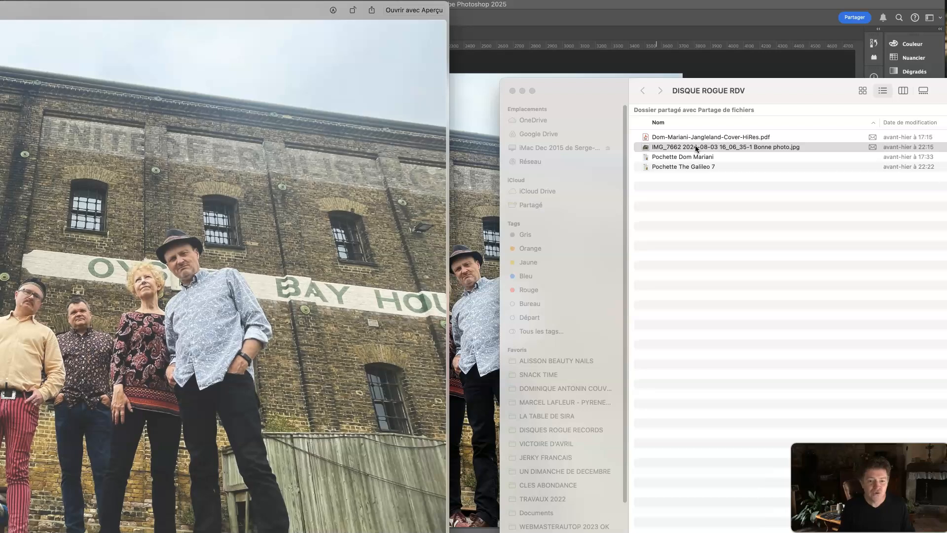
key("space")
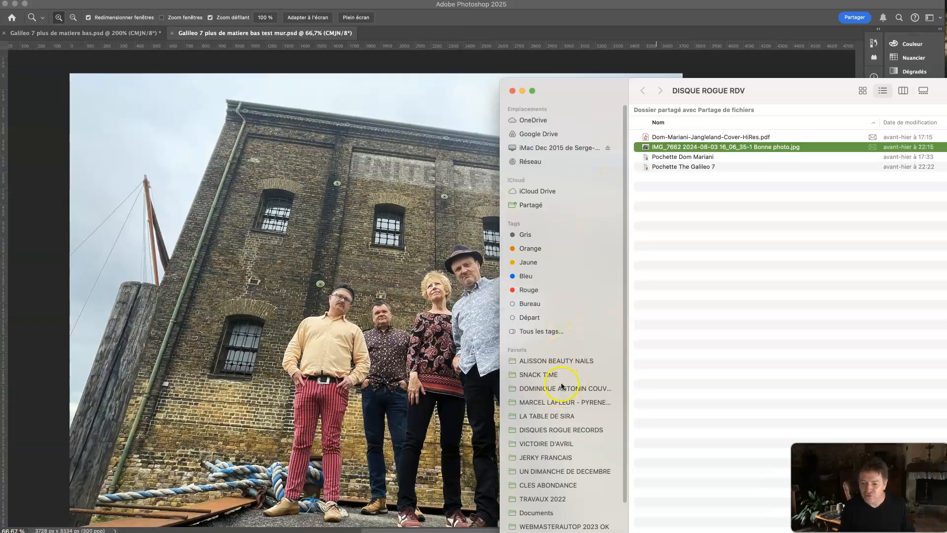
Step: Open Dom-Mariani-Jangleland-Cover-HiRes.psd from the DISQUES ROGUE RECORDS folder in Photoshop
left_click(552, 431)
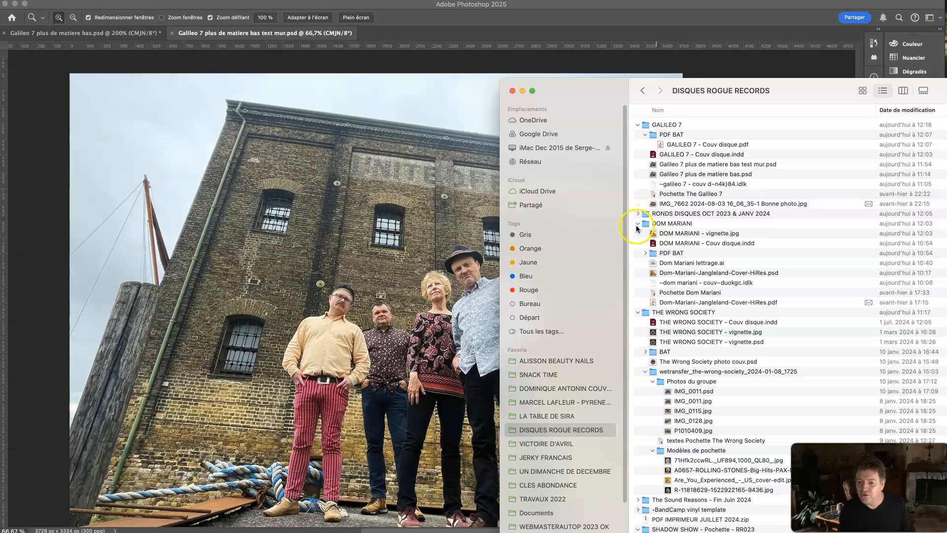
left_click(677, 235)
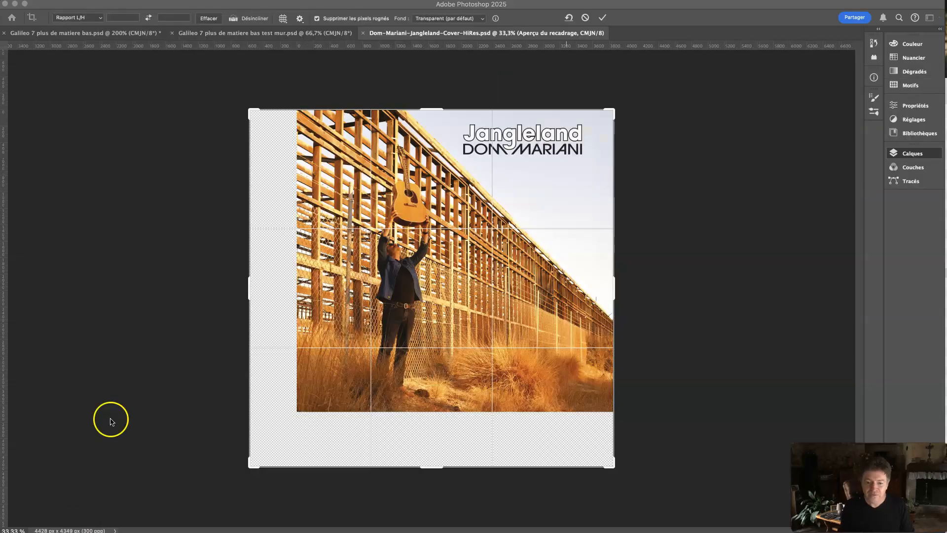
left_click(274, 8)
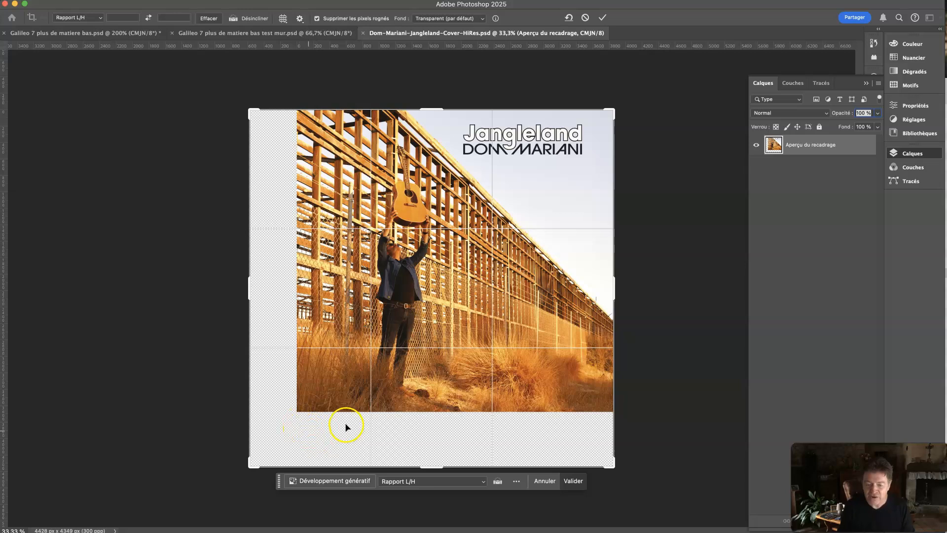
Step: Fill the cover's empty left and bottom crop areas with Generative Expand, leaving the prompt empty, and choose the second variation
key("super+plus")
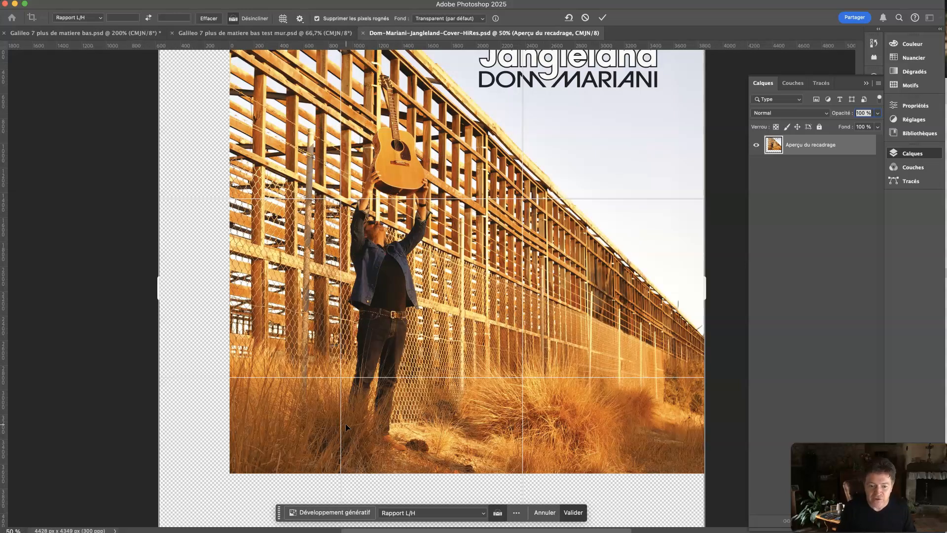
key("super+minus")
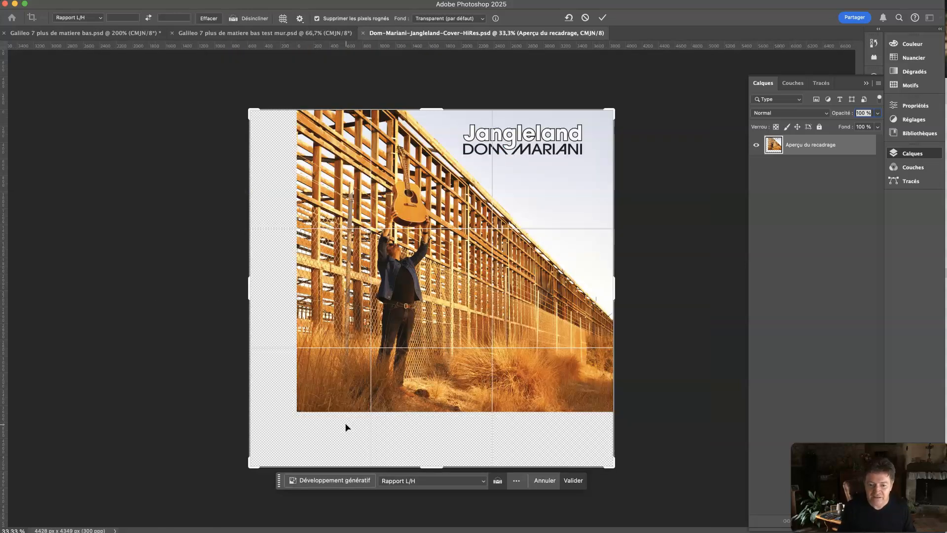
left_click(330, 482)
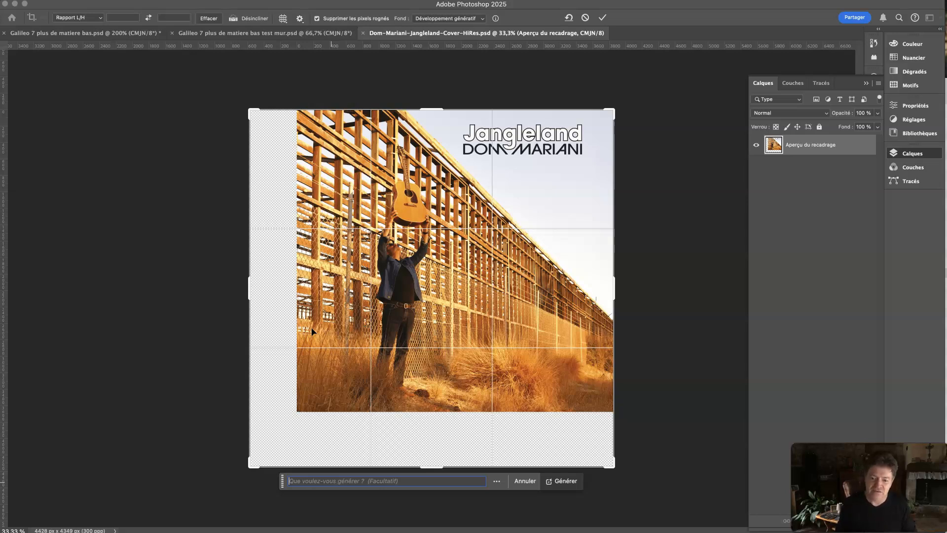
left_click(555, 479)
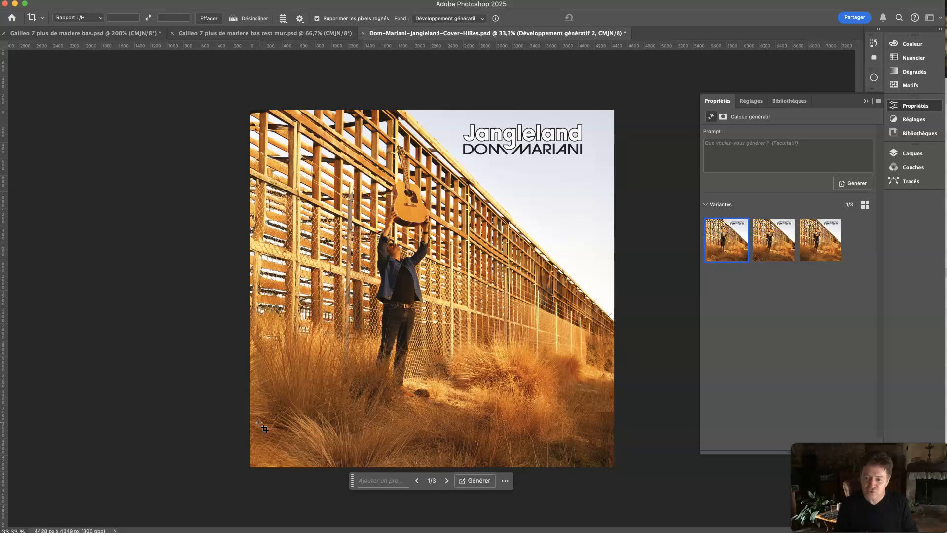
left_click(775, 244)
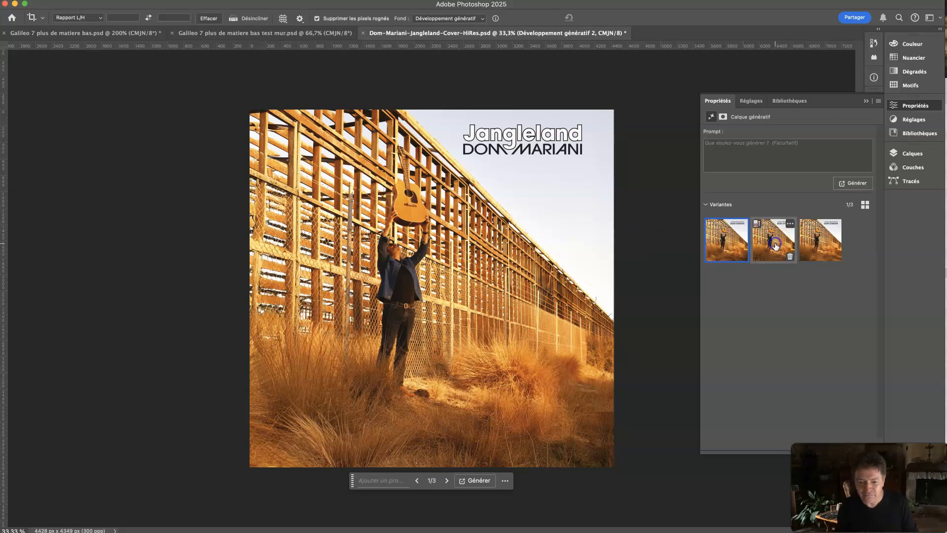
Step: Compare the three generated variations of the expanded Jangleland cover and select the first one
left_click(731, 249)
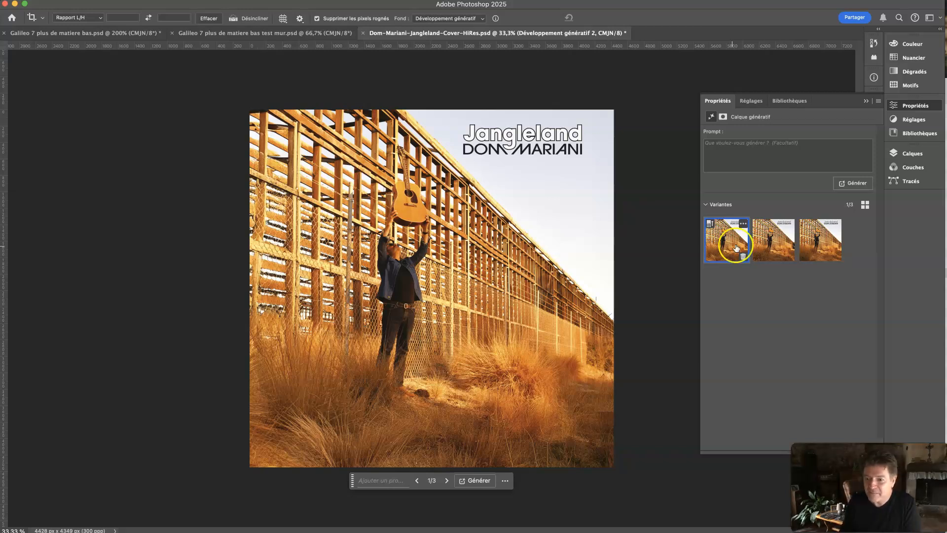
left_click(762, 237)
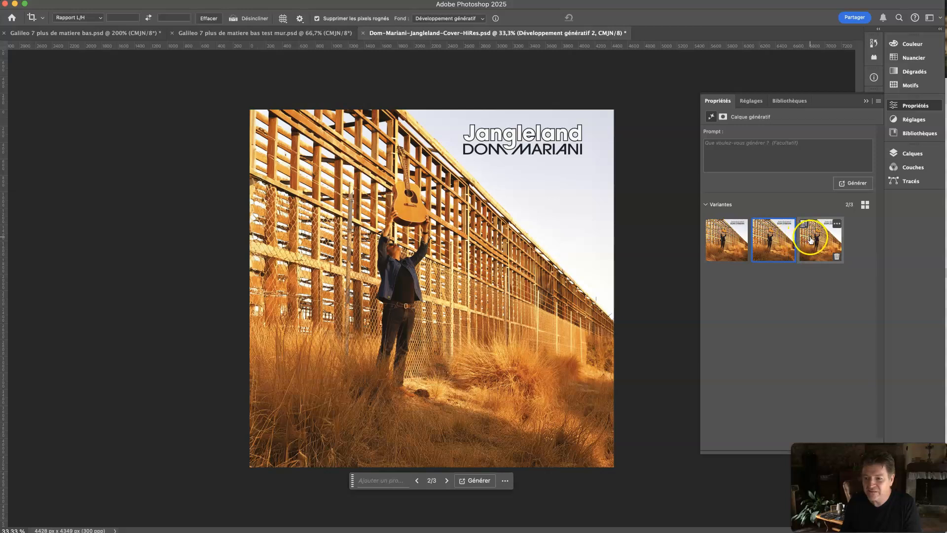
left_click(812, 238)
left_click(775, 244)
left_click(730, 244)
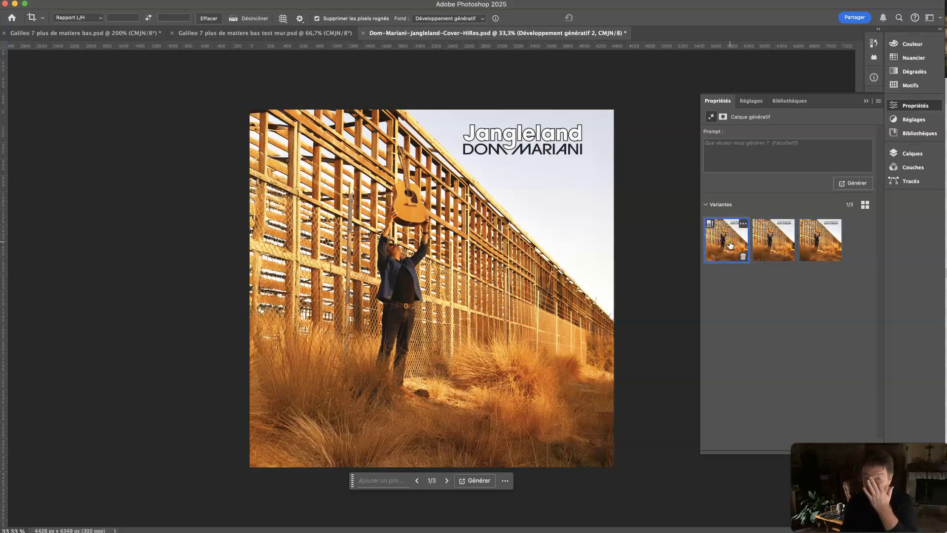
left_click(772, 248)
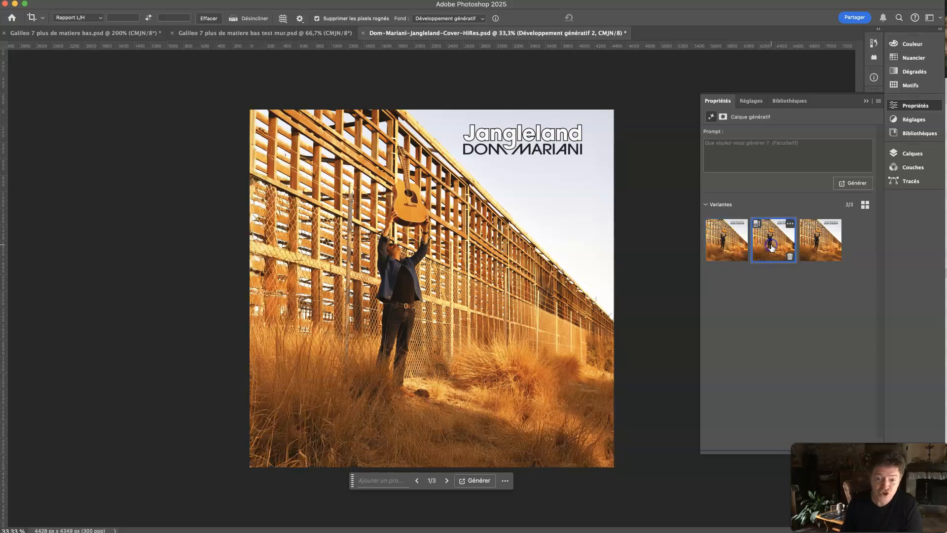
left_click(808, 242)
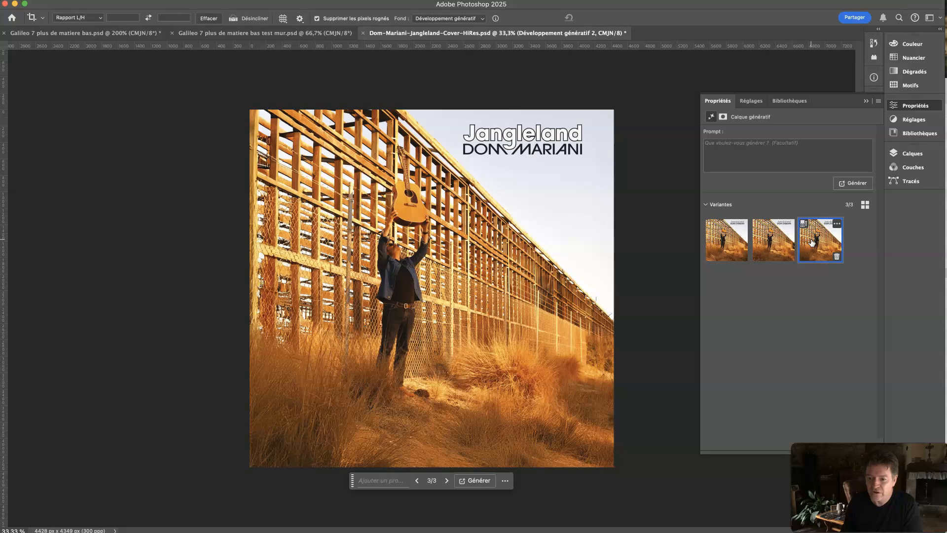
left_click(765, 244)
left_click(815, 239)
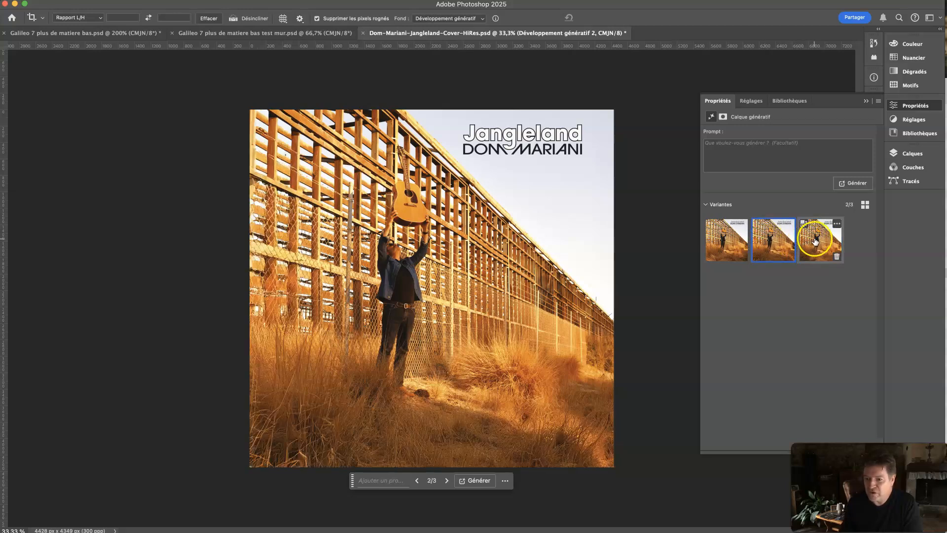
left_click(782, 253)
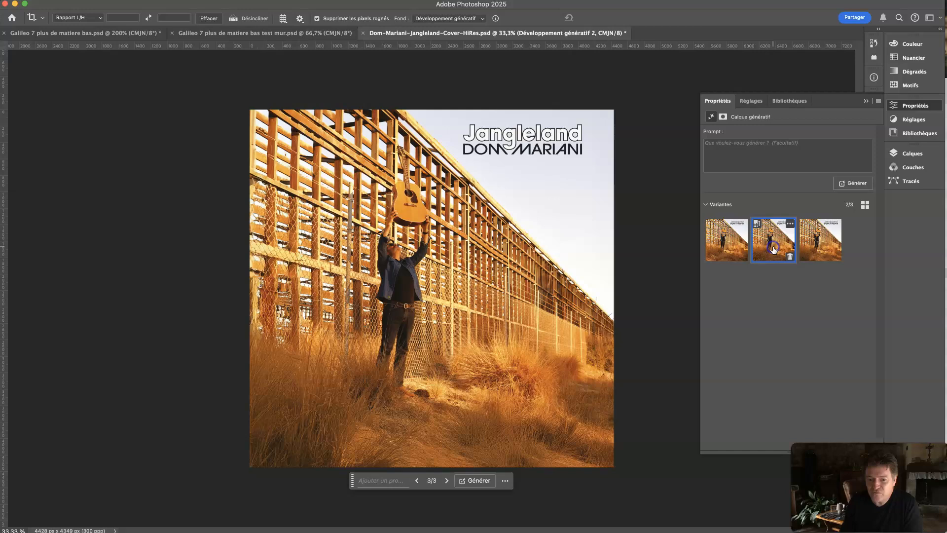
left_click(710, 253)
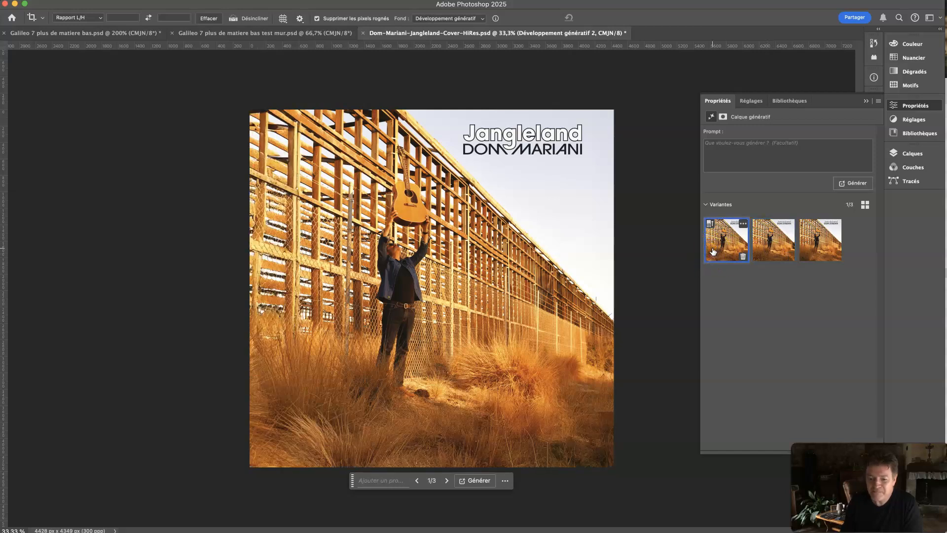
Step: Compare the cover before and after expansion by hiding and reshowing the two generative expansion layers
left_click(913, 154)
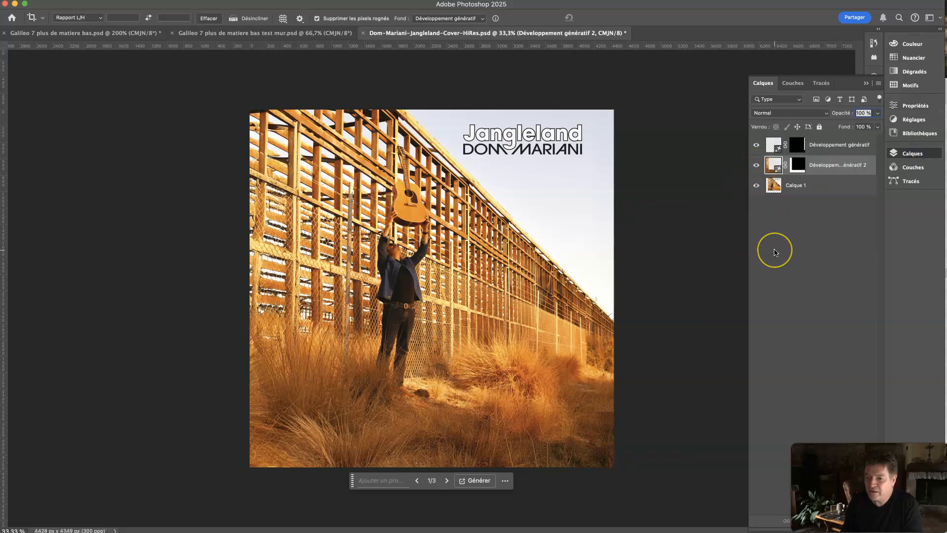
left_click(757, 186)
left_click(757, 166)
left_click(757, 145)
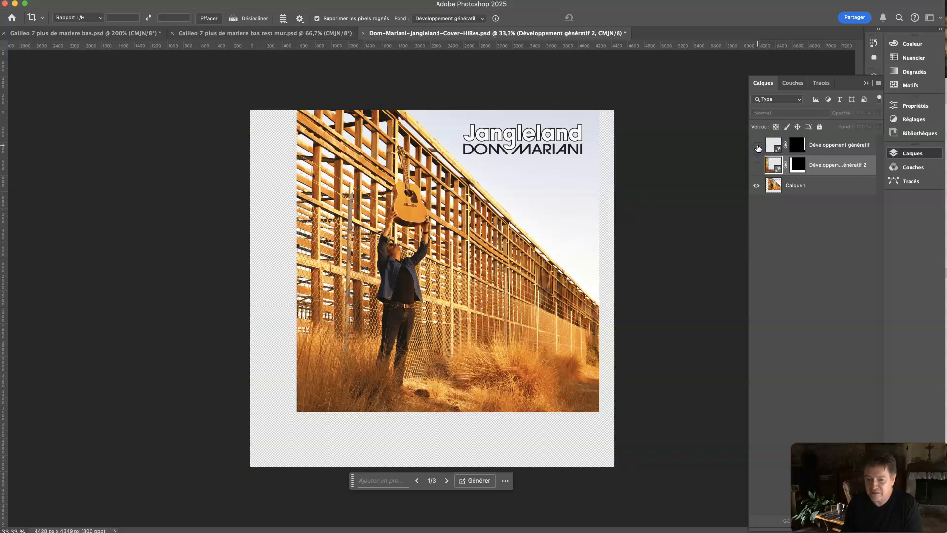
left_click(757, 145)
left_click(758, 166)
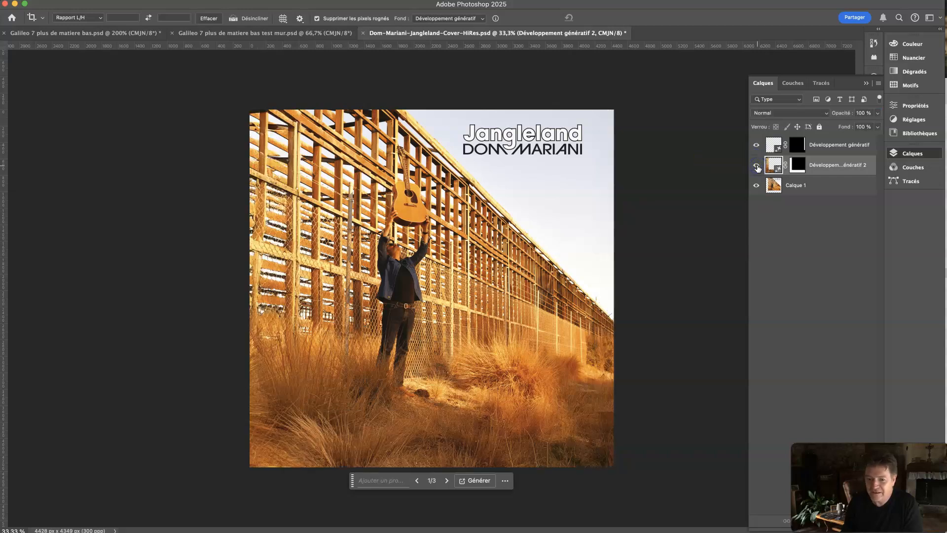
left_click(757, 166)
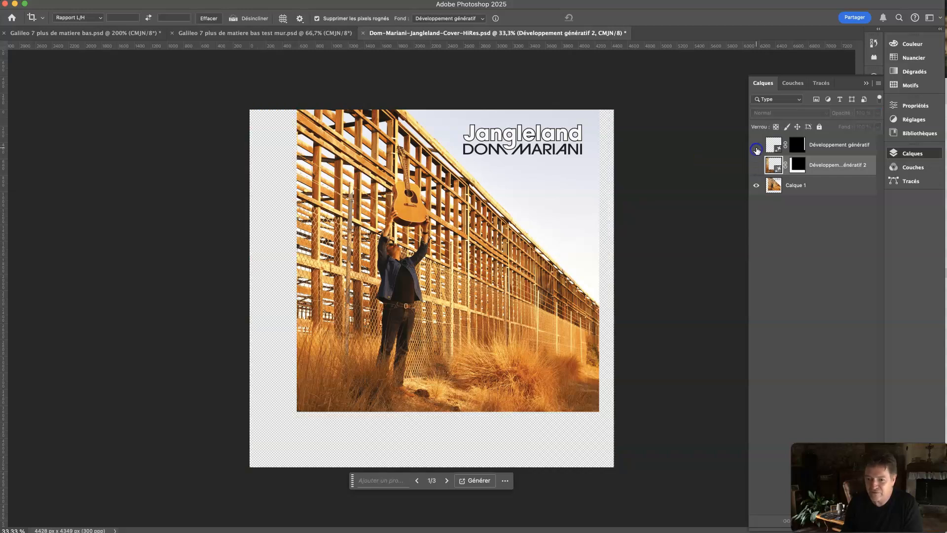
left_click(757, 171)
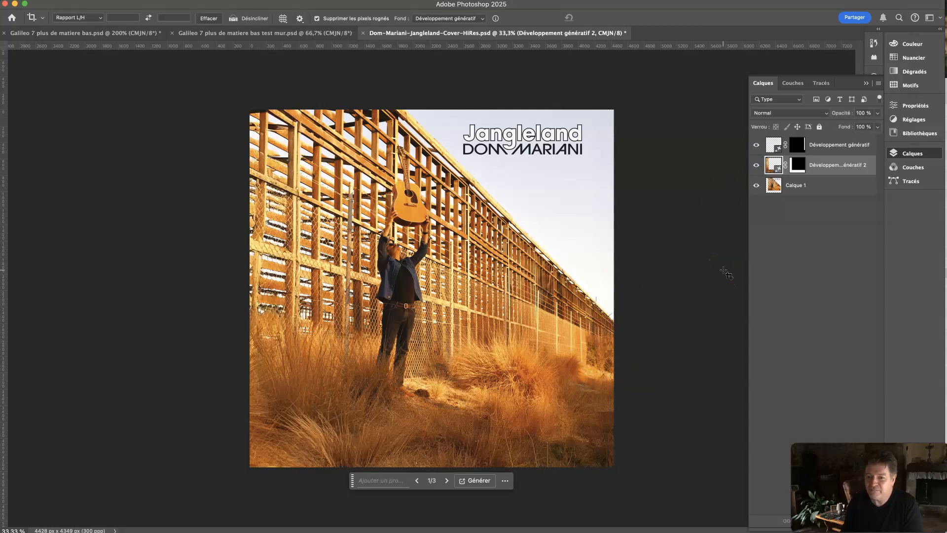
left_click(697, 181)
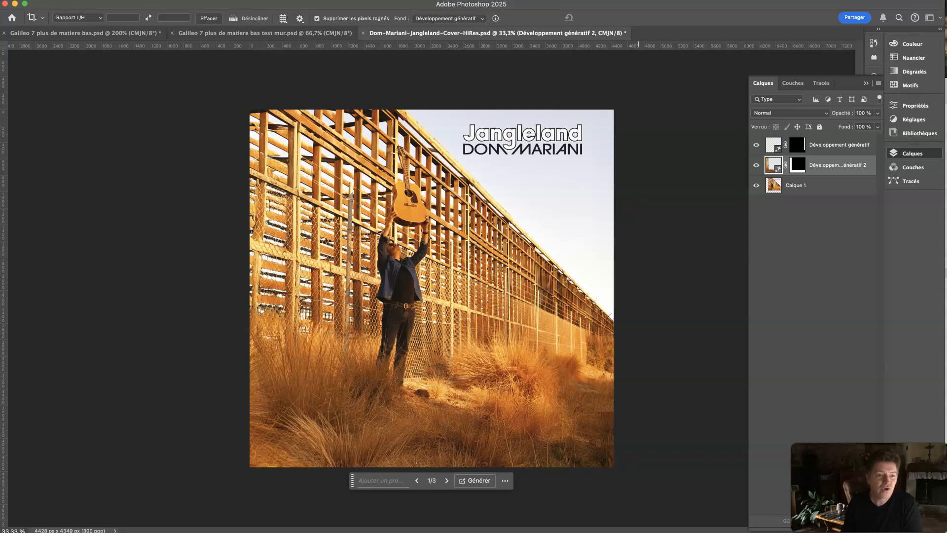
Step: Create a new 1000 x 1000 px document at 300 ppi from the Illustration preset Grille de 1000 pixels
key("super+n")
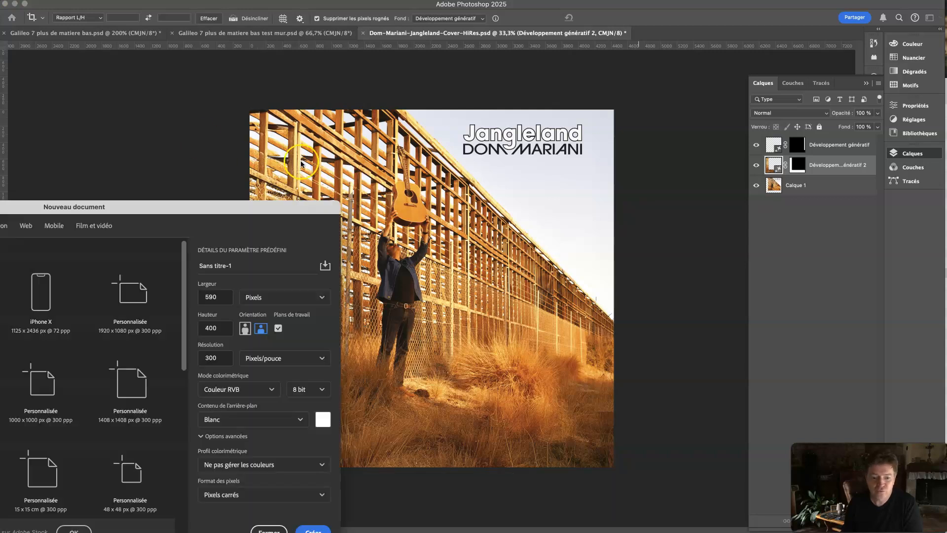
left_click_drag(80, 211, 464, 155)
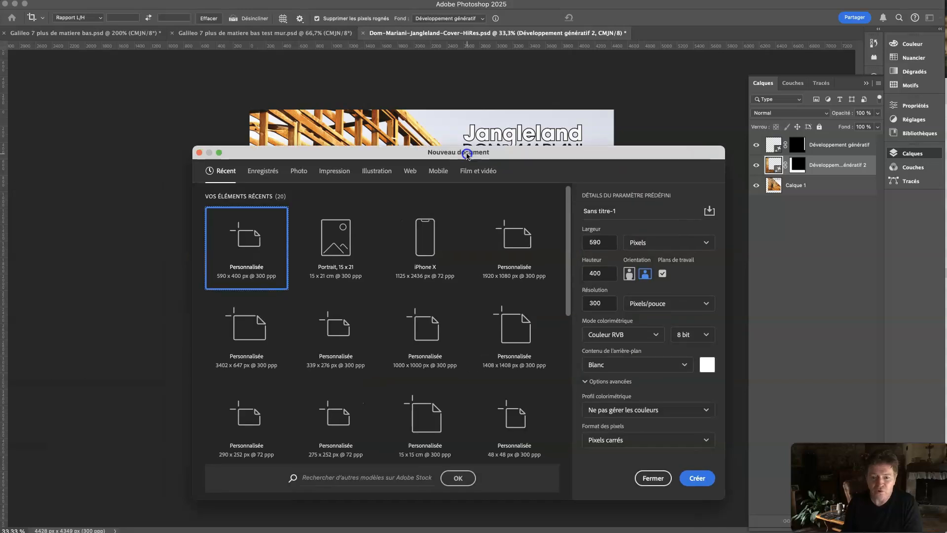
left_click(309, 174)
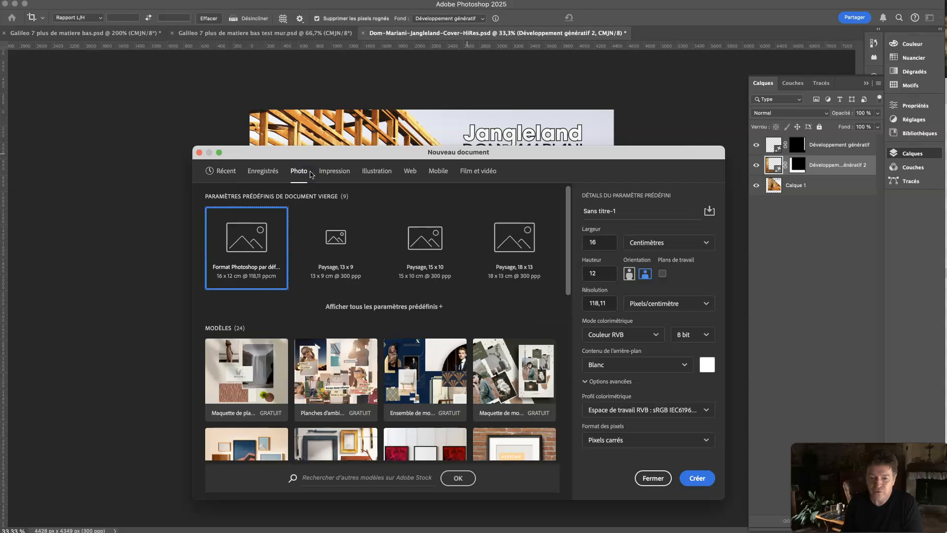
left_click(374, 175)
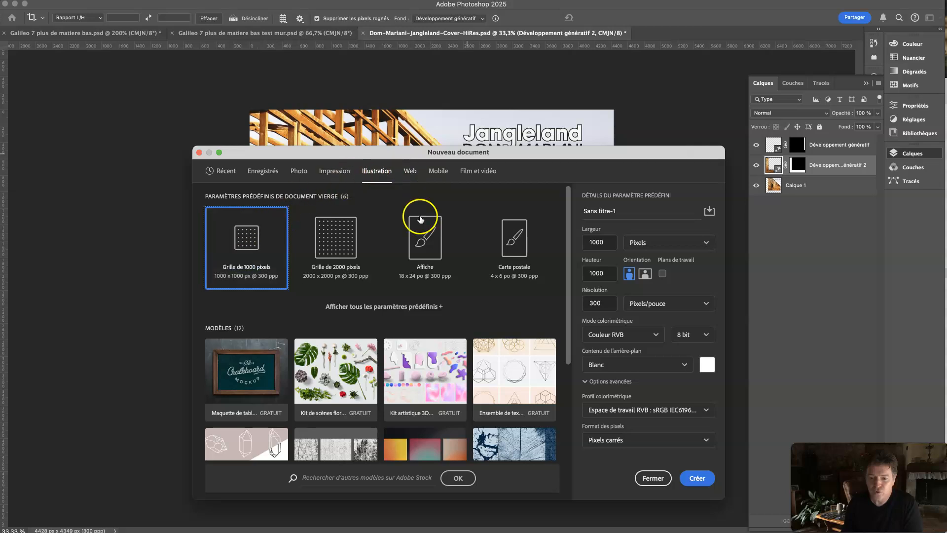
left_click(697, 478)
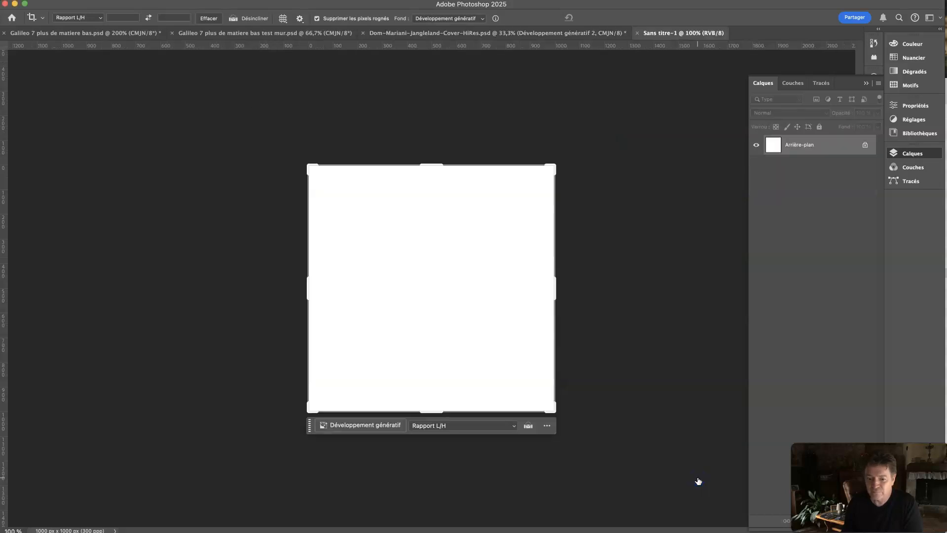
Step: Leave the Crop tool for the Rectangular Marquee and open the image generation dialog for the blank document
left_click(329, 427)
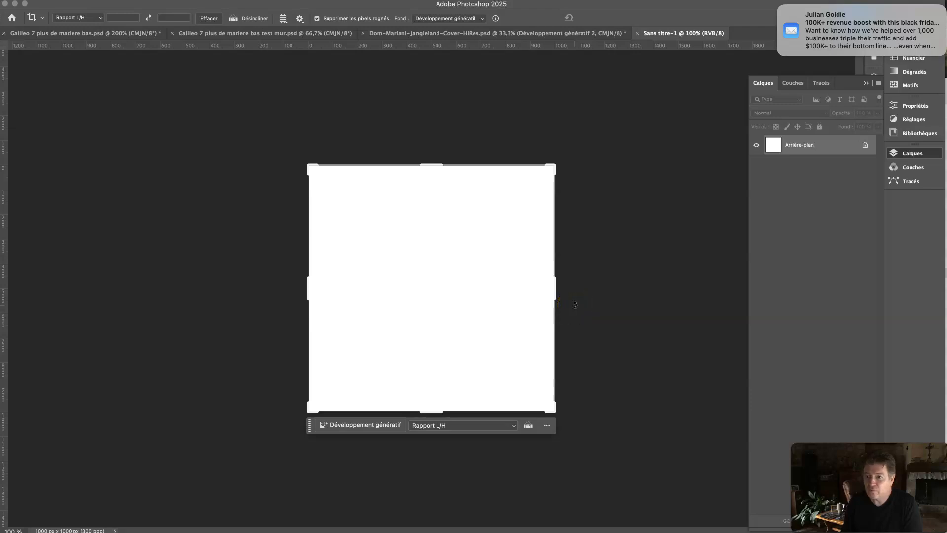
key("Escape")
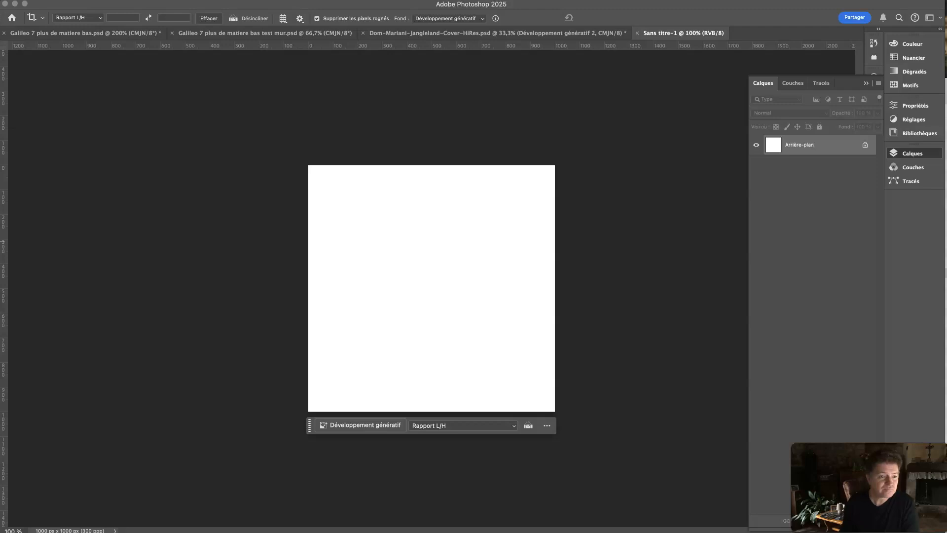
key("m")
left_click(353, 188)
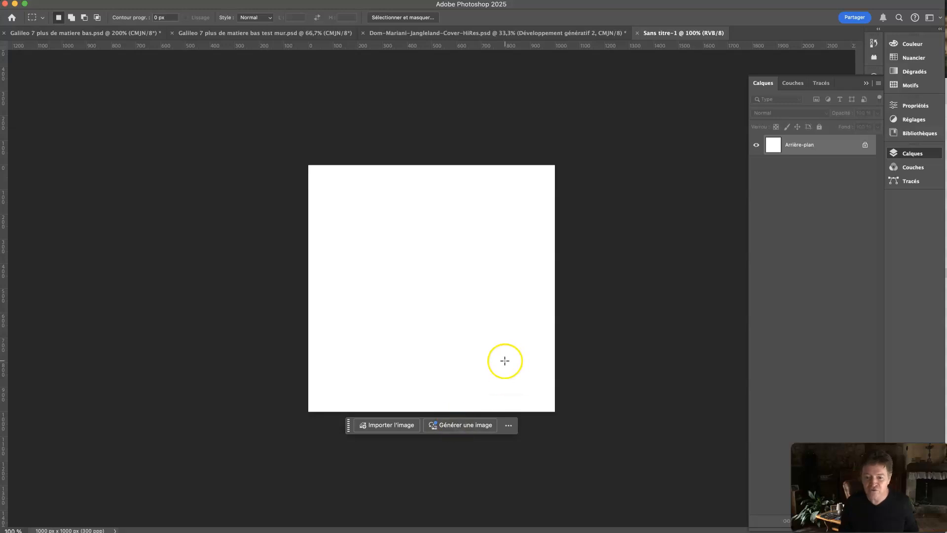
left_click(465, 425)
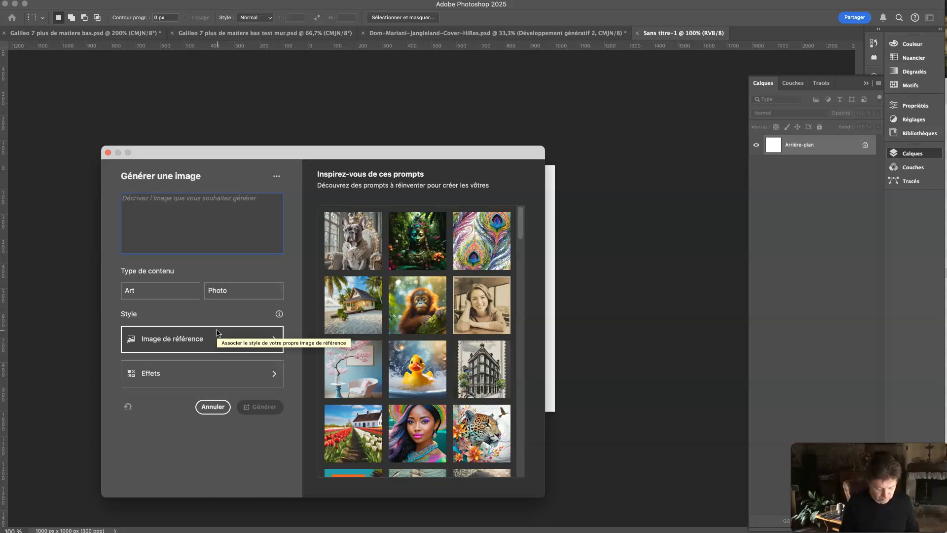
Step: Begin the image prompt with "Une image d'hommes et de femmes au pied d'un arbre, les uns jouent"
type("Une image ")
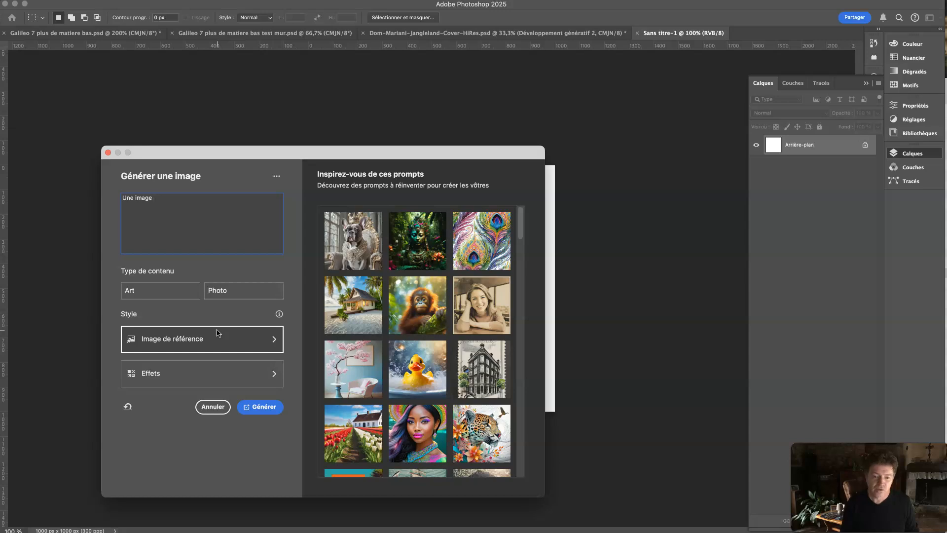
type("d'hommes et de femmes qui")
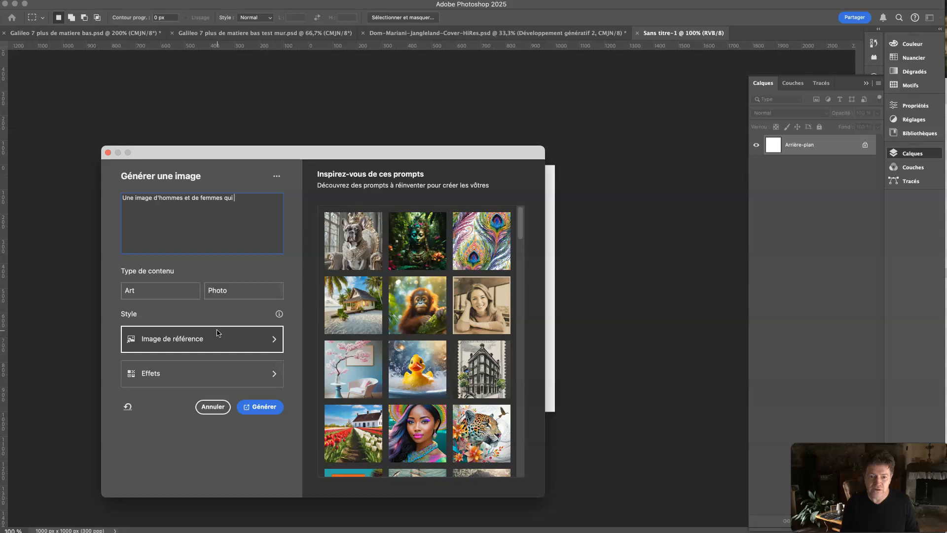
key("BackSpace")
key("BackSpace")
key("BackSpace")
key("BackSpace")
type("a")
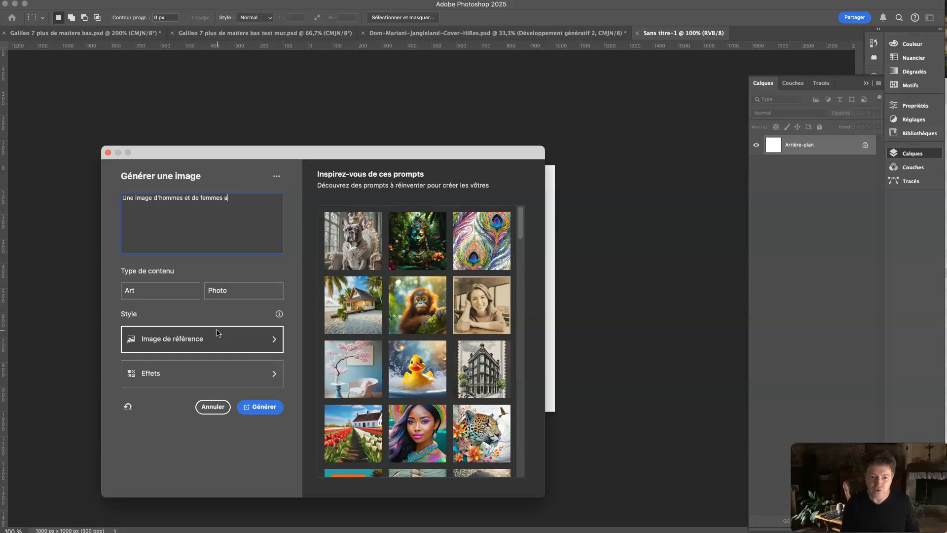
type("u pied d'un arbre, les uns jouent d")
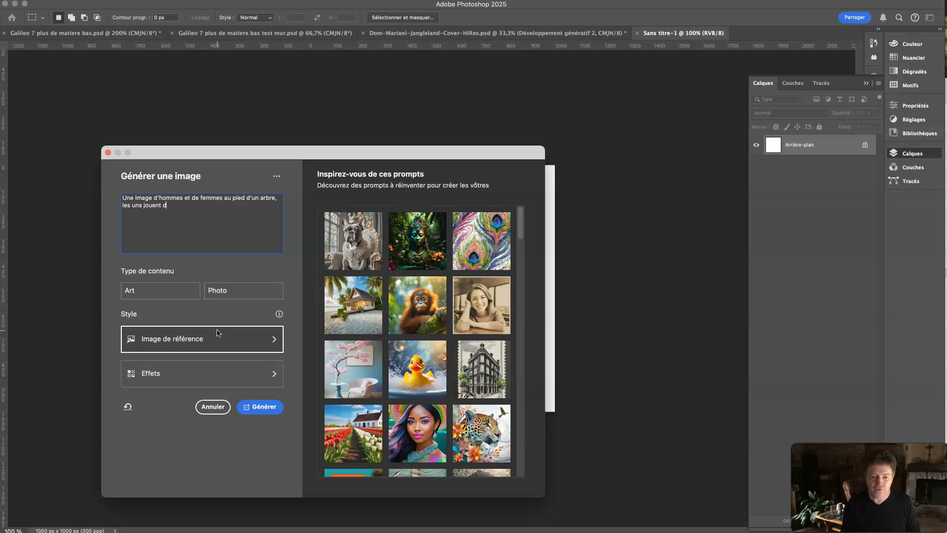
Step: Continue the prompt with "de guitares, les autres lisent, les autres mangent et pique-nique."
type("e guitares, les autres lisent, les autre")
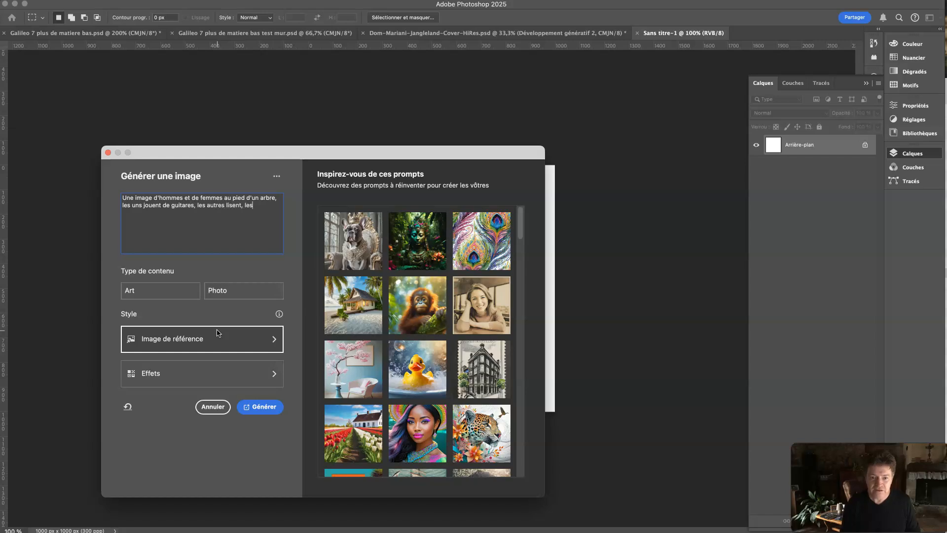
type("anges")
type("t et pique-")
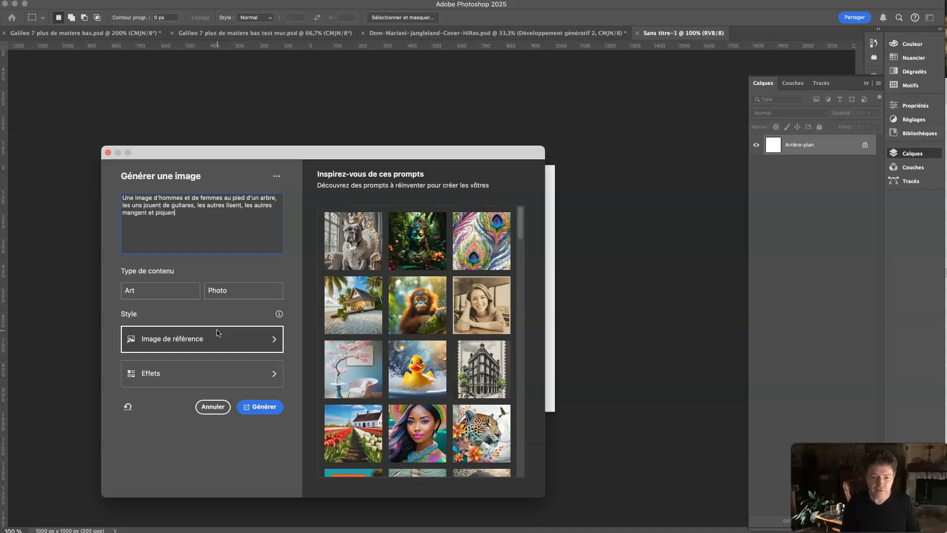
type("nique")
key("BackSpace")
key("BackSpace")
key("BackSpace")
Step: Add "Les enfants courent et s'amusent autour" to the image prompt
type("Les enfants courent e")
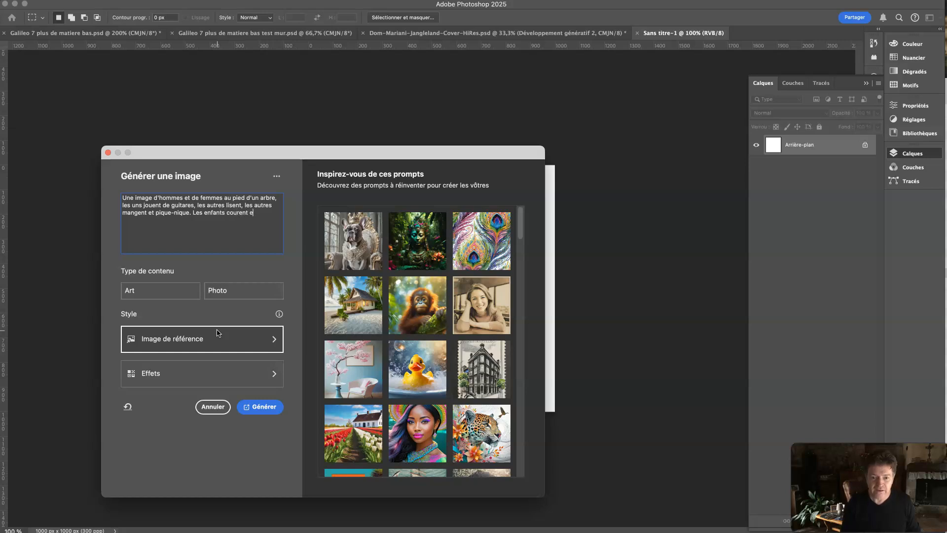
key("BackSpace")
key("BackSpace")
type("s'amusent autour")
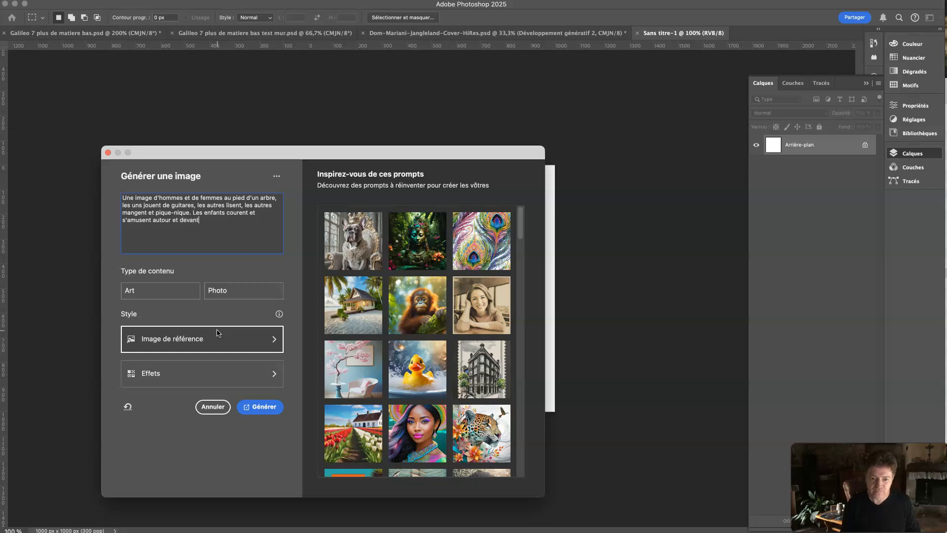
Step: Complete the prompt with "et devant. En arrière-plant, un lac et des bâteaux qui flottent au loin"
type("et devant. En arrière-")
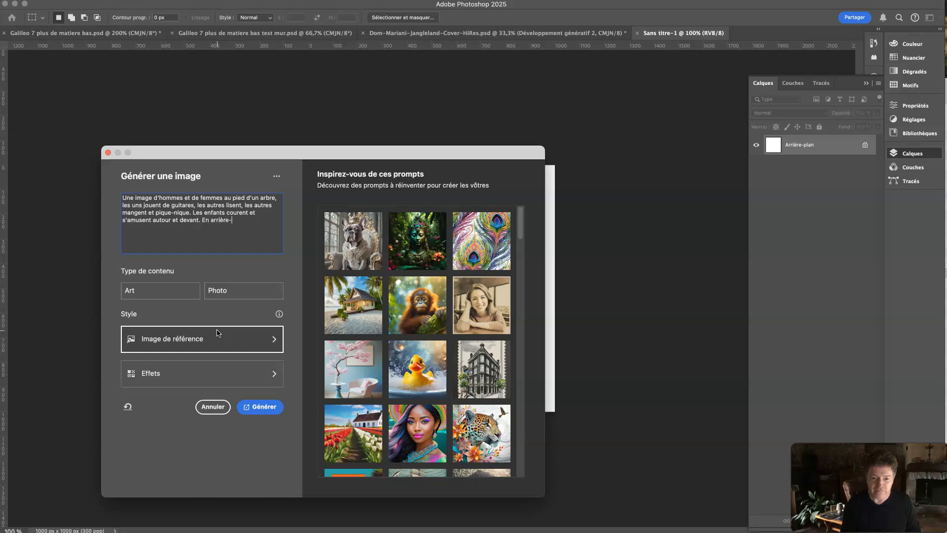
type("plant, un lac")
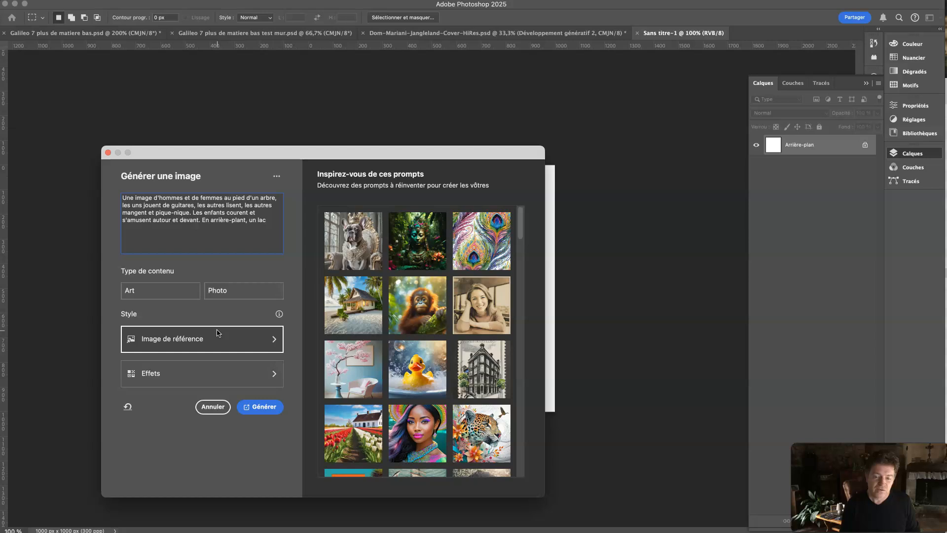
type("et des br")
type("teaux qui")
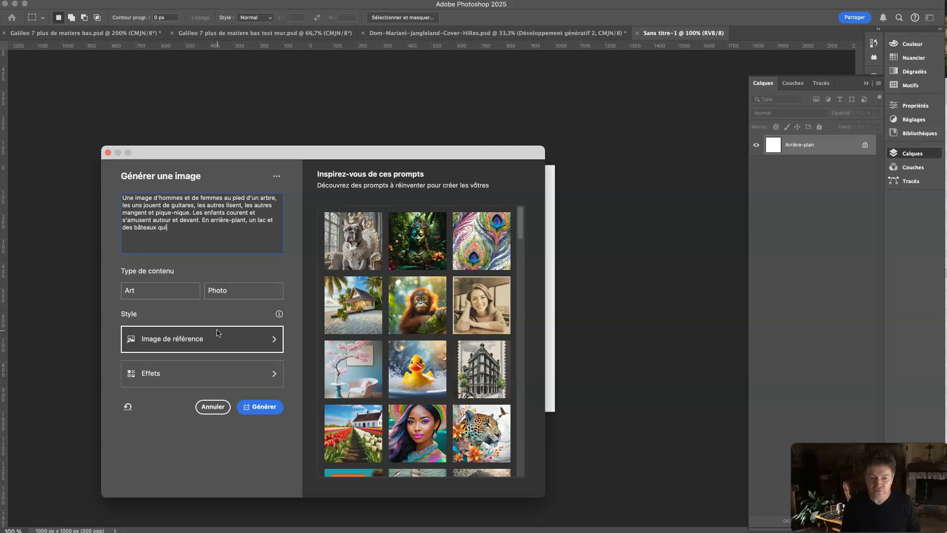
type(" flottent au loin")
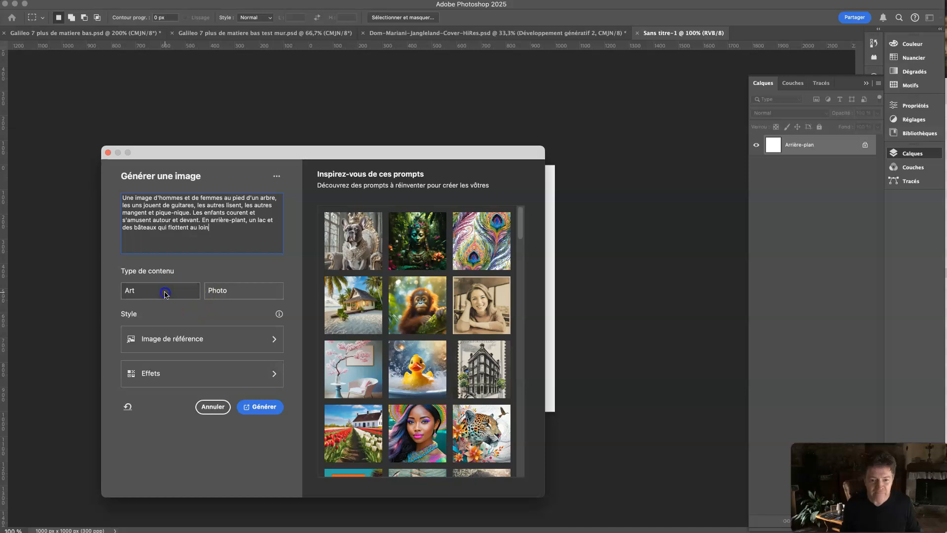
Step: Set the content type to Art and look through the available style effects
left_click(223, 294)
left_click(165, 294)
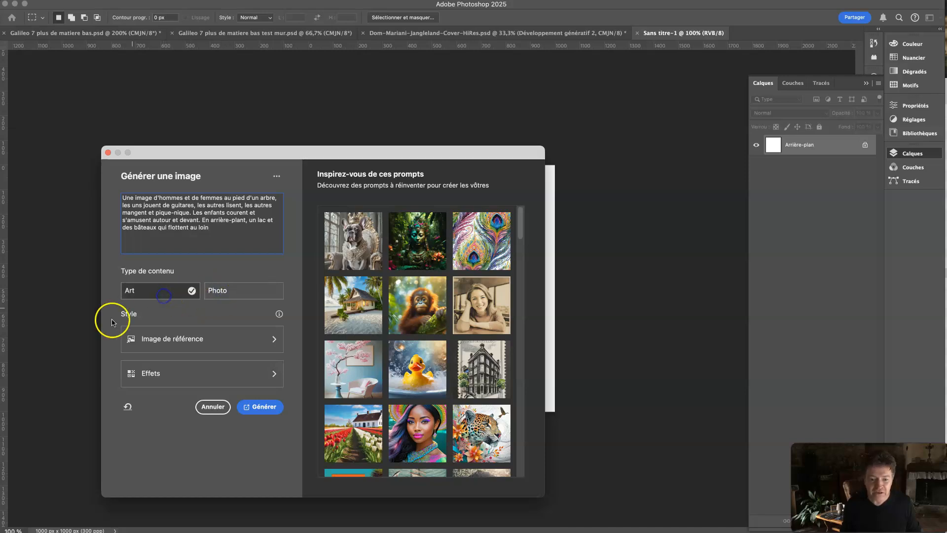
left_click(222, 378)
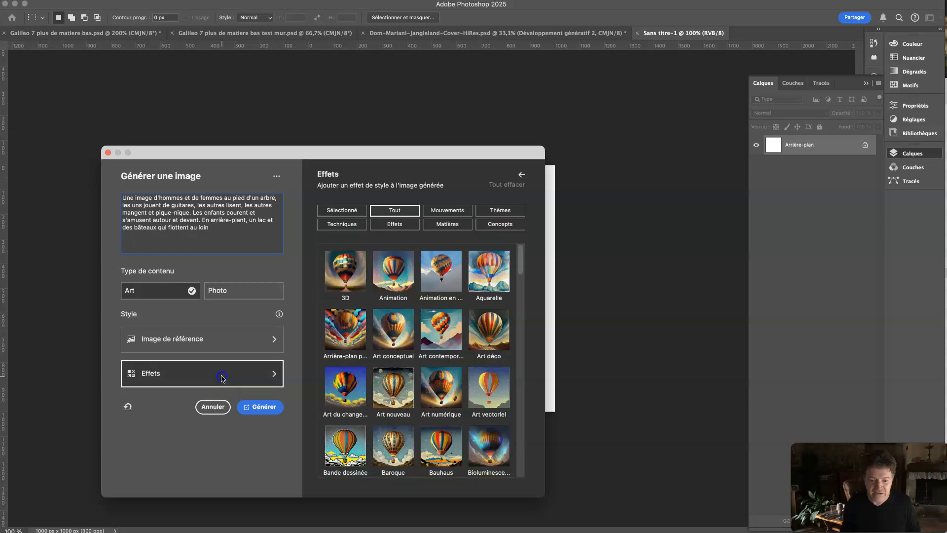
left_click(178, 372)
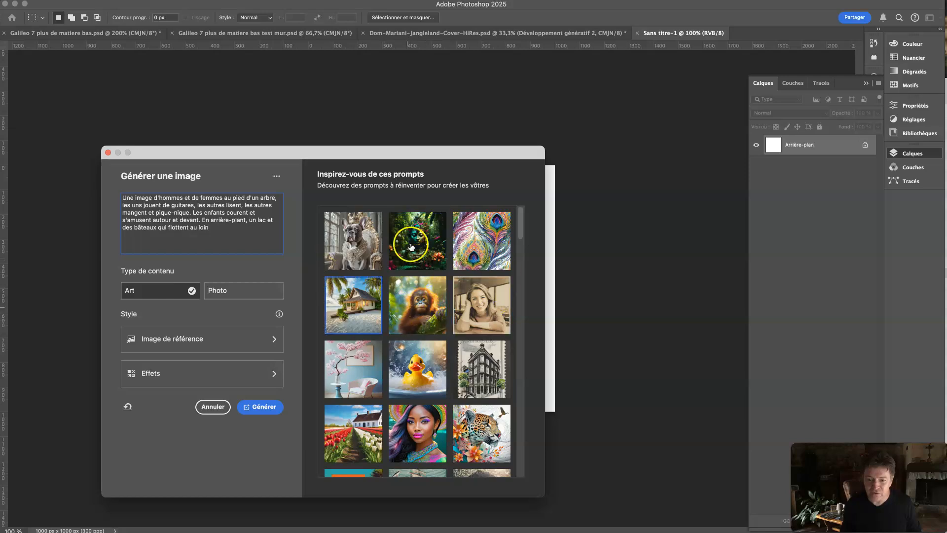
Step: Try the sample prompts of the tropical beach house and the crowned French bulldog
left_click(354, 311)
left_click(334, 254)
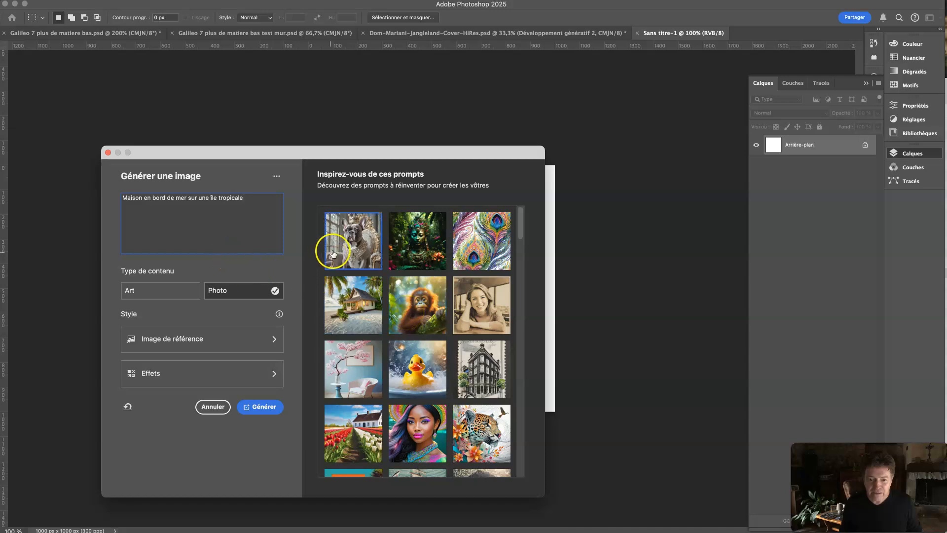
triple_click(211, 226)
left_click(190, 221)
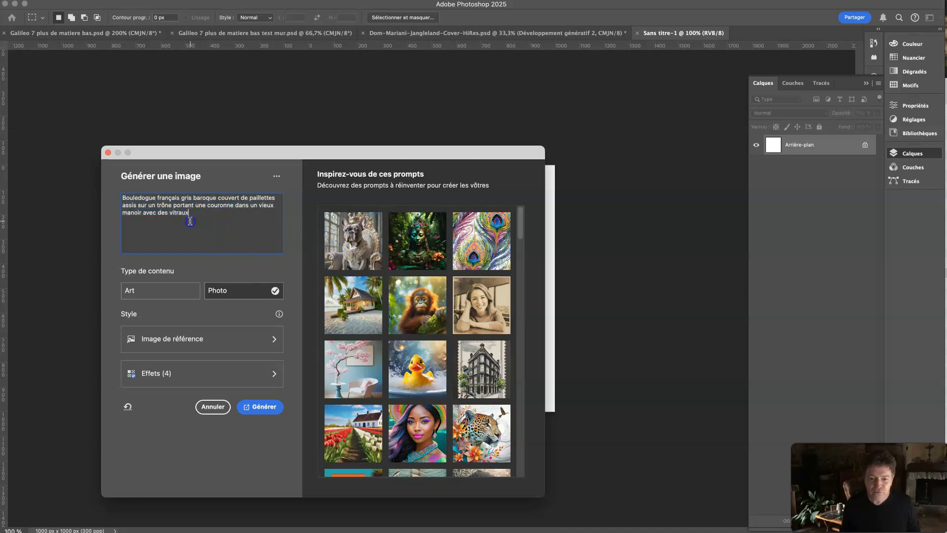
Step: Reset the prompt, content type and style settings for the image generation, and view the additional options
left_click(127, 409)
left_click(176, 209)
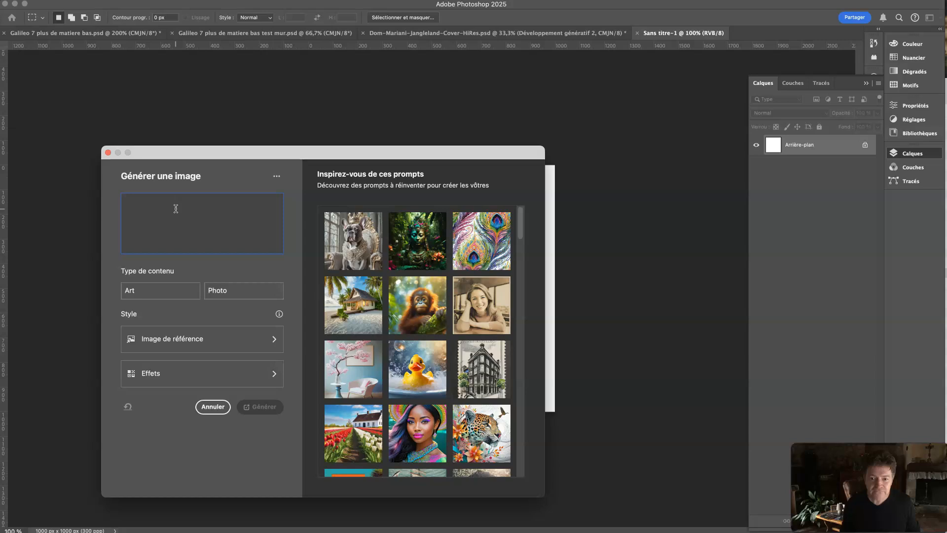
left_click(278, 177)
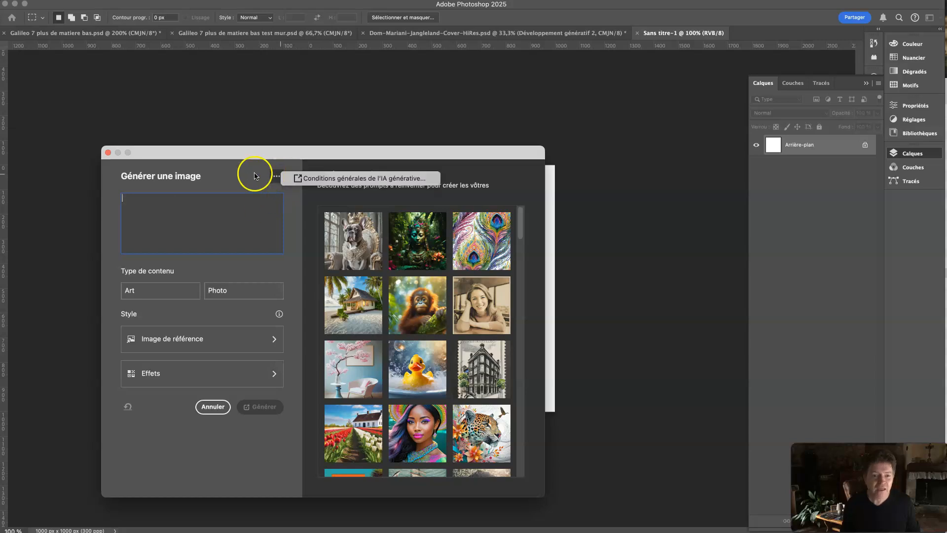
Step: Generate an image from the prompt "Des gens qui lisent sous un arbre" and choose the third variant
left_click(189, 213)
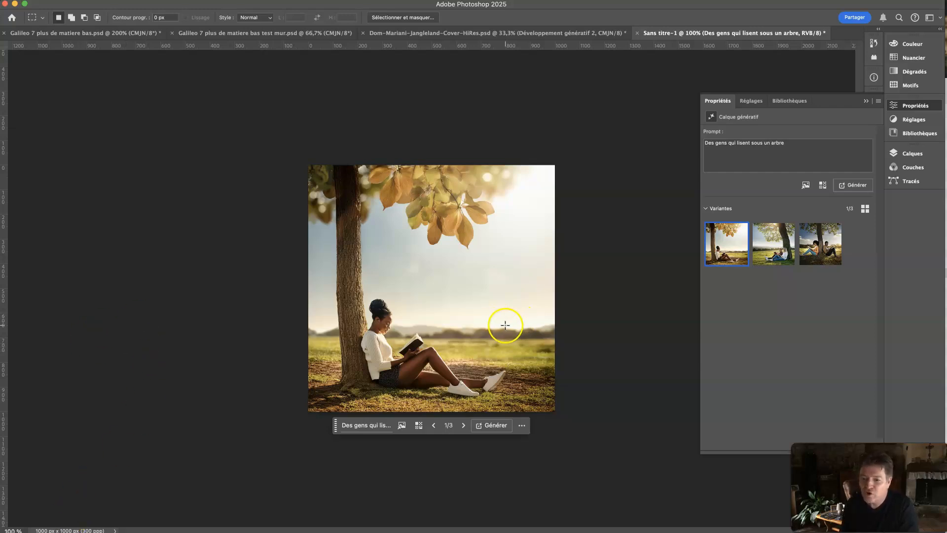
left_click(774, 247)
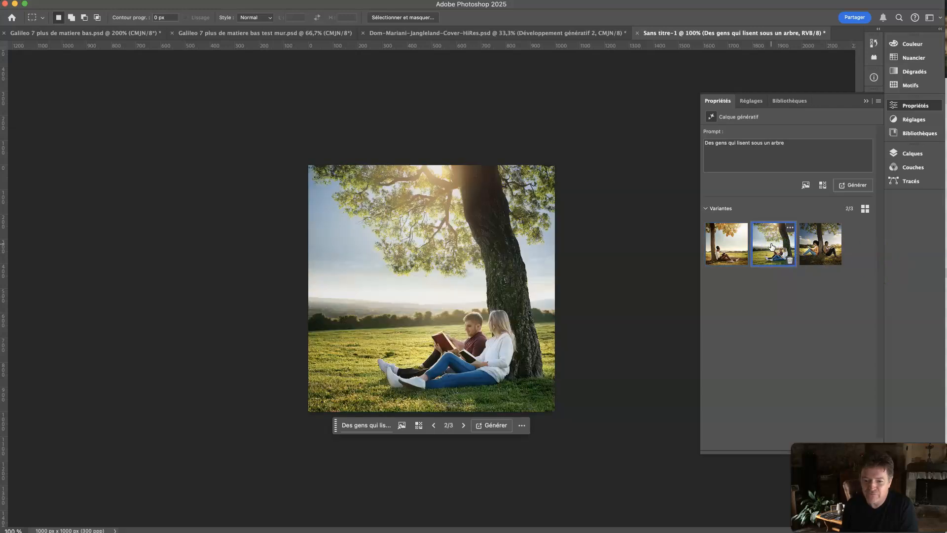
left_click(821, 250)
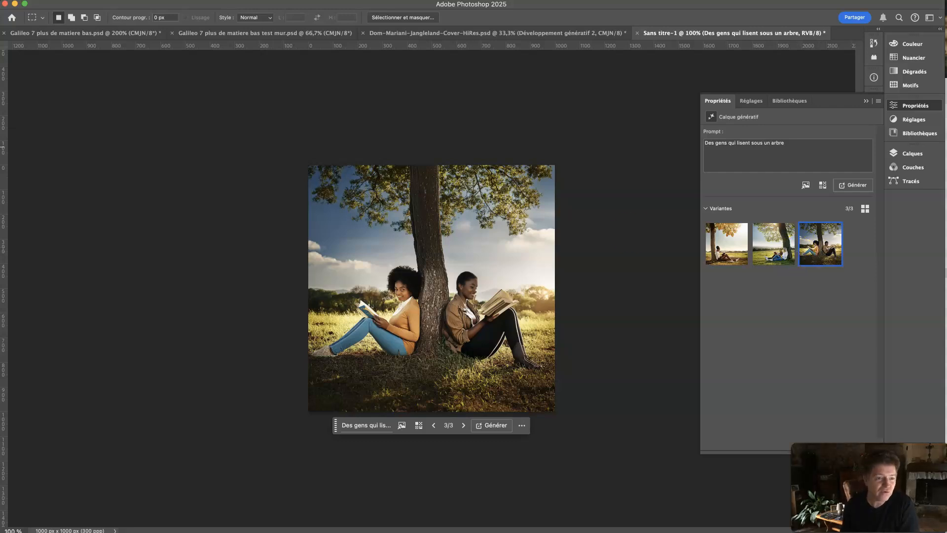
Step: Extend the canvas on the image's left side to about 2059 px wide and fill it using Generative Expand without a prompt
key("c")
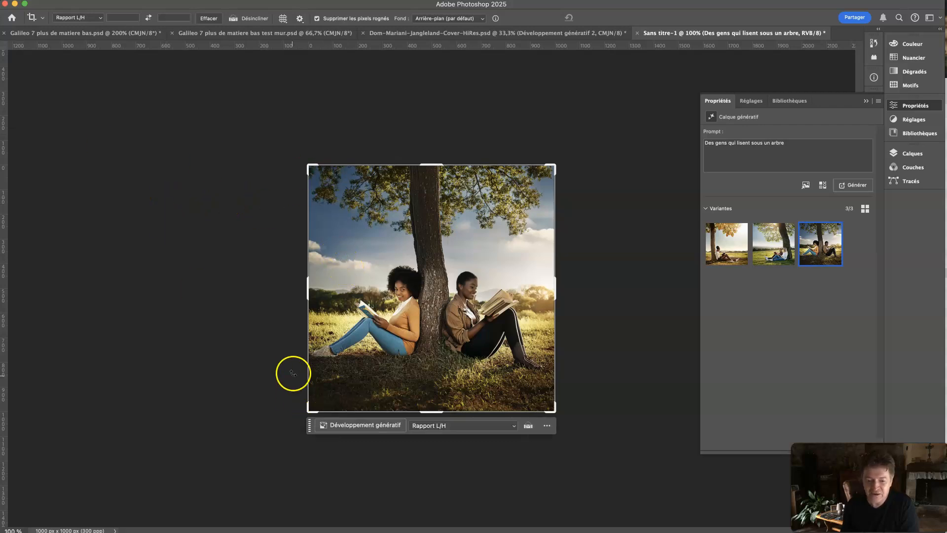
left_click_drag(307, 282, 175, 281)
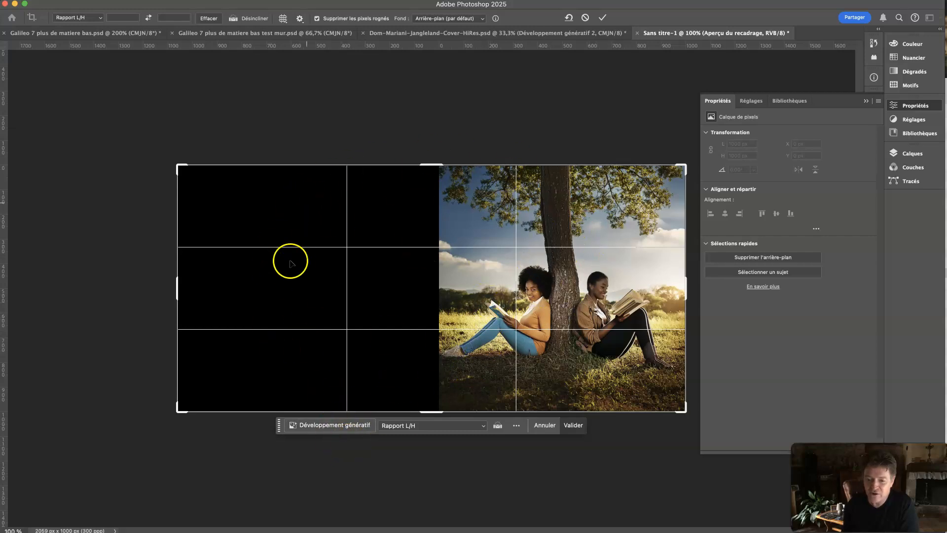
left_click(343, 429)
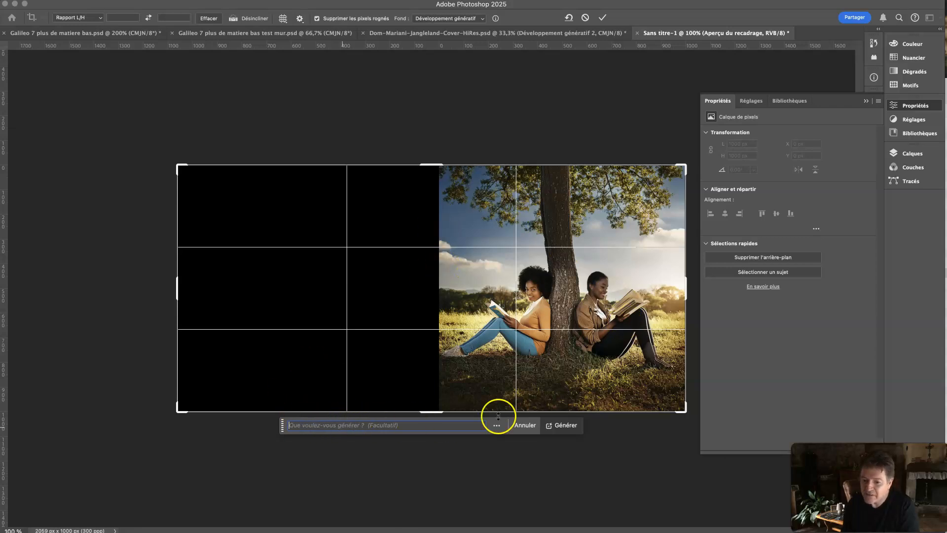
left_click(566, 428)
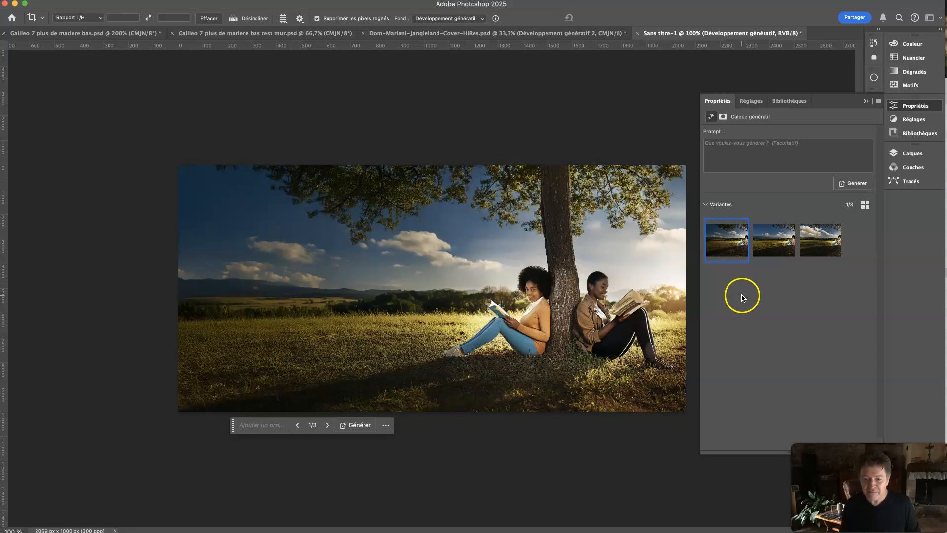
Step: Compare the three variants of the expanded left side and choose the third one
left_click(765, 254)
left_click(826, 238)
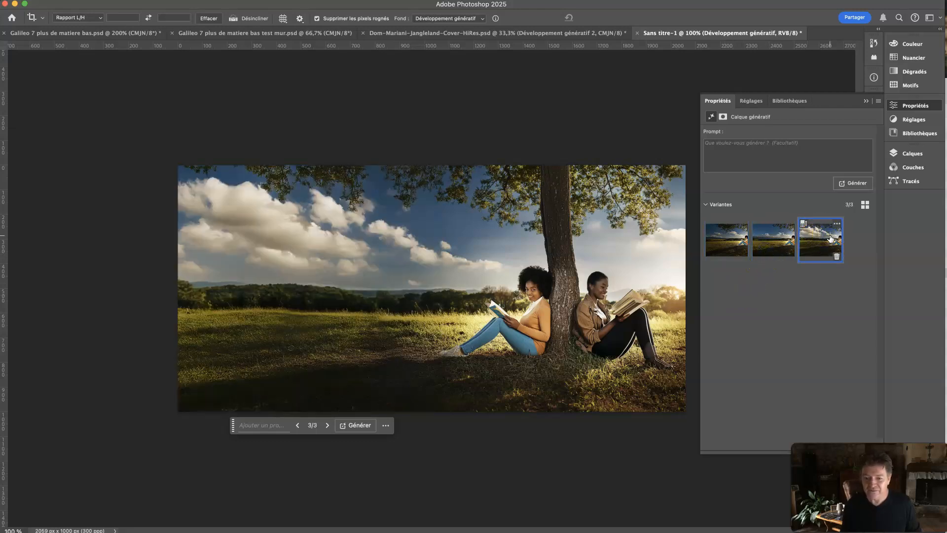
left_click(773, 242)
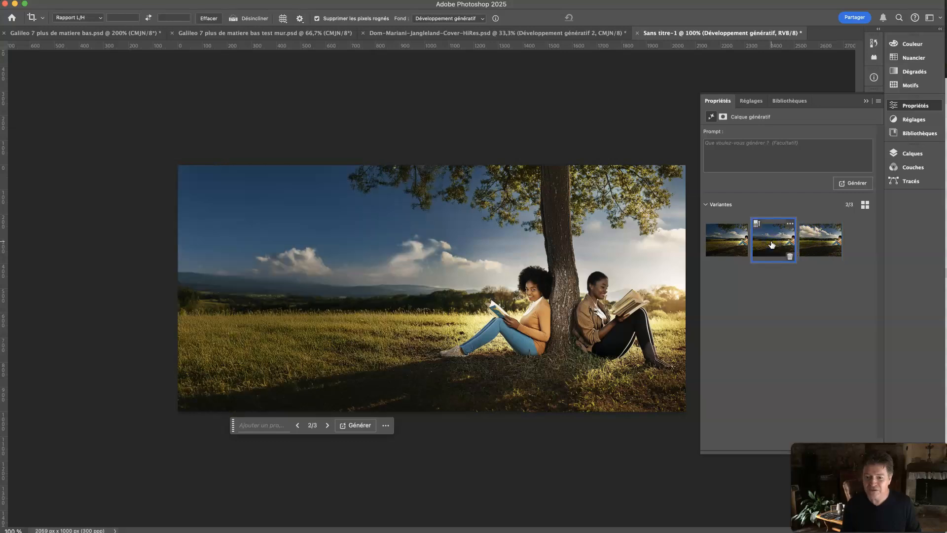
left_click(732, 246)
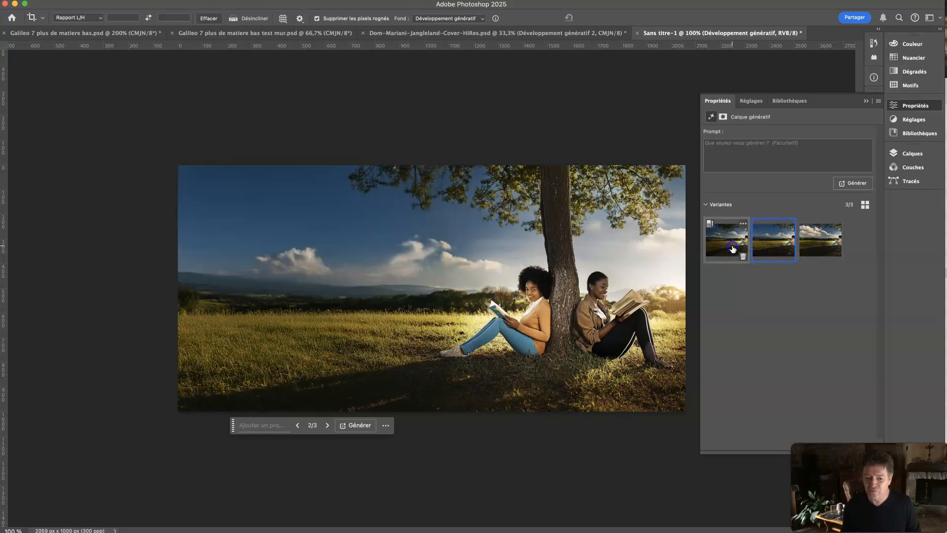
left_click(767, 240)
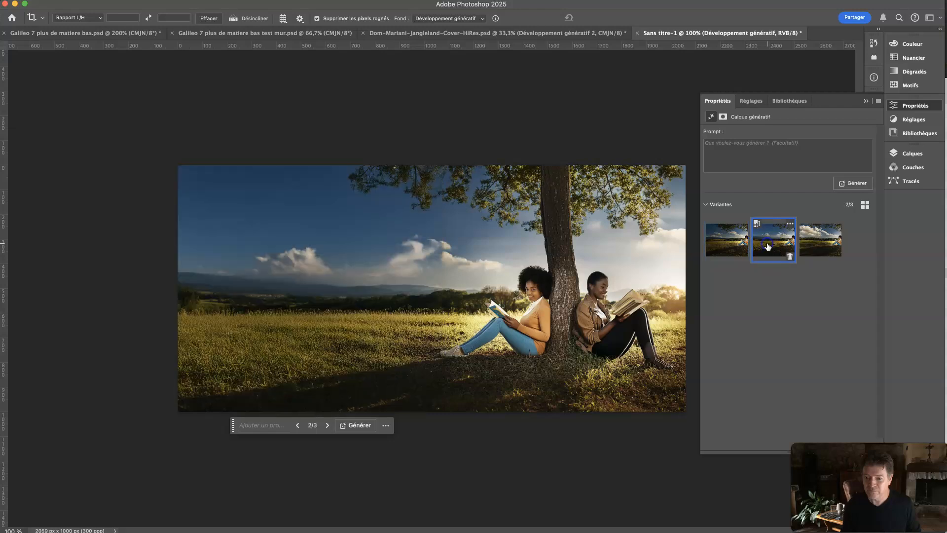
left_click(817, 239)
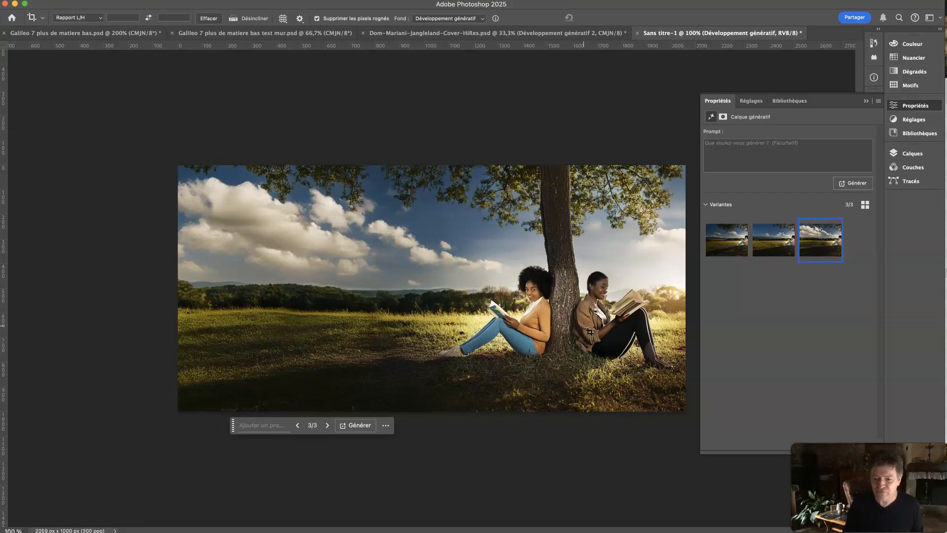
Step: Deselect the generative layer and examine the expanded image close up and as a whole
left_click(567, 274)
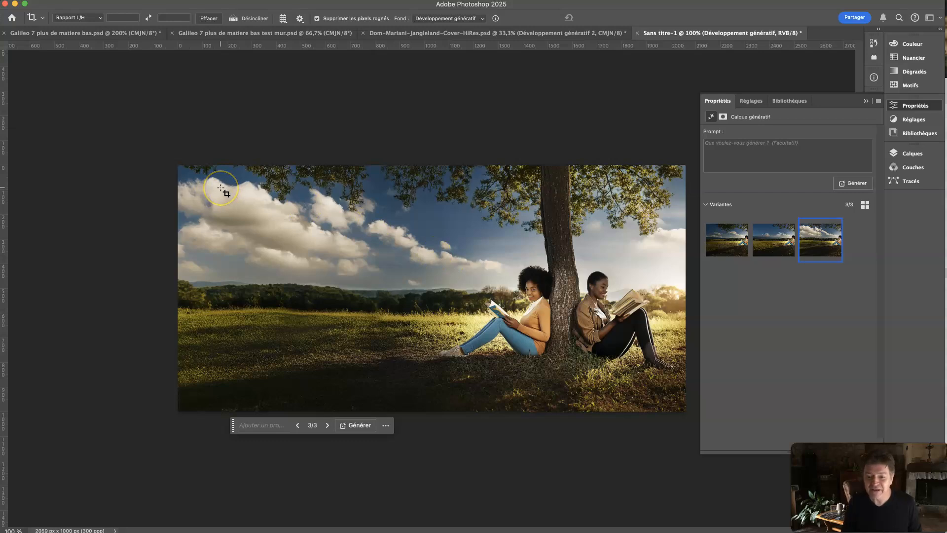
key("v")
left_click(85, 231)
key("super+equal")
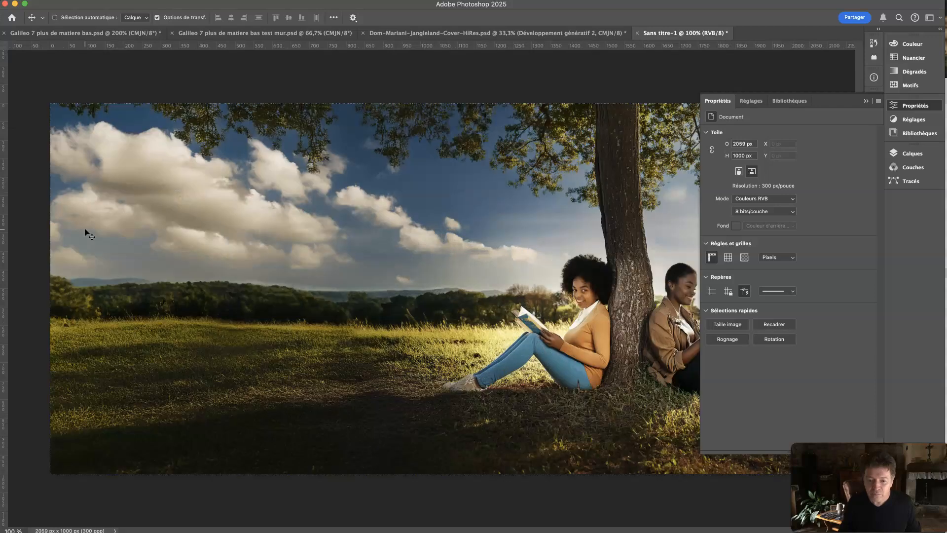
key("super+minus")
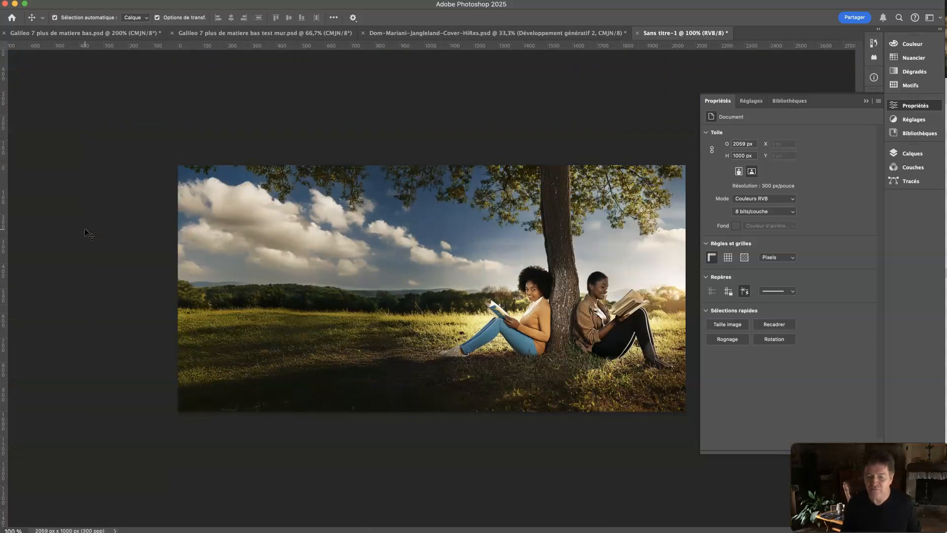
key("super+minus")
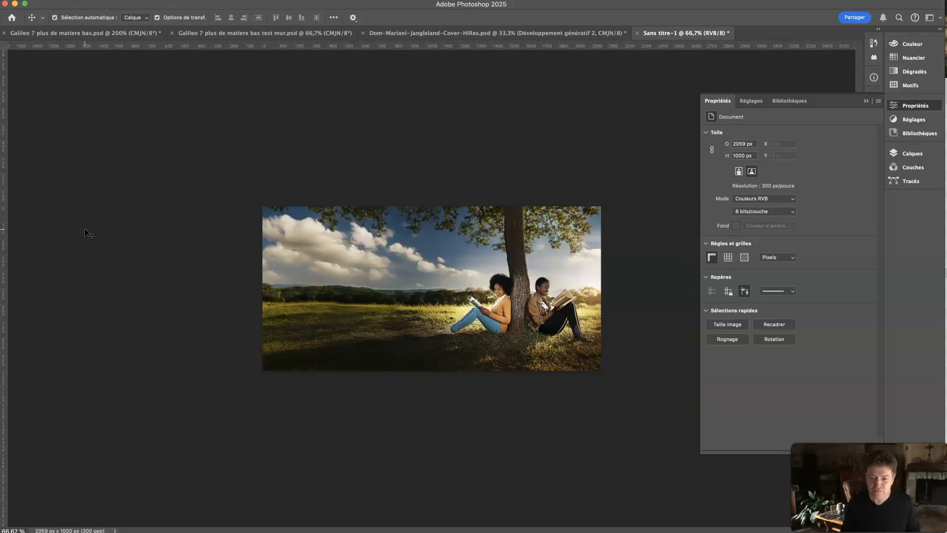
Step: Try Generative Expand on the right side to about 3369 px wide with the Arrière-plan layer selected, and undo it
left_click(907, 153)
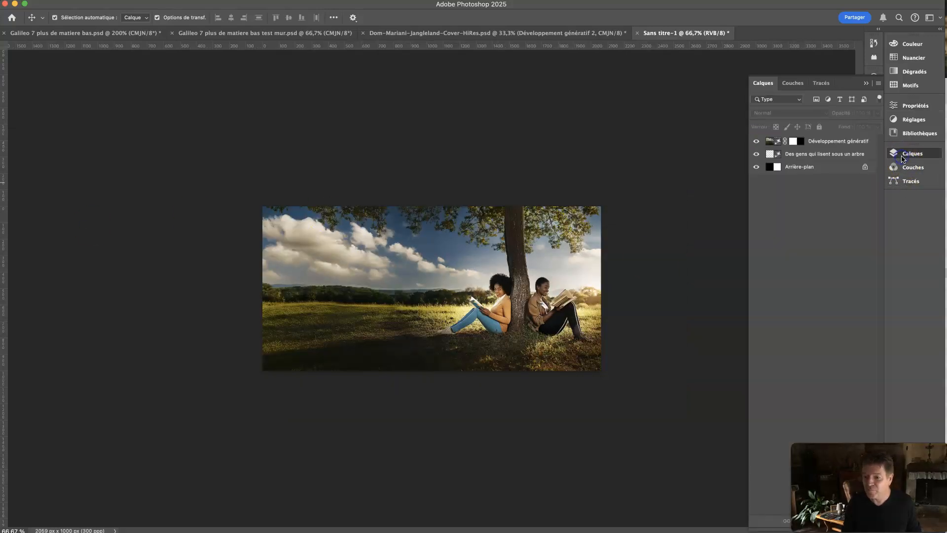
left_click(810, 167)
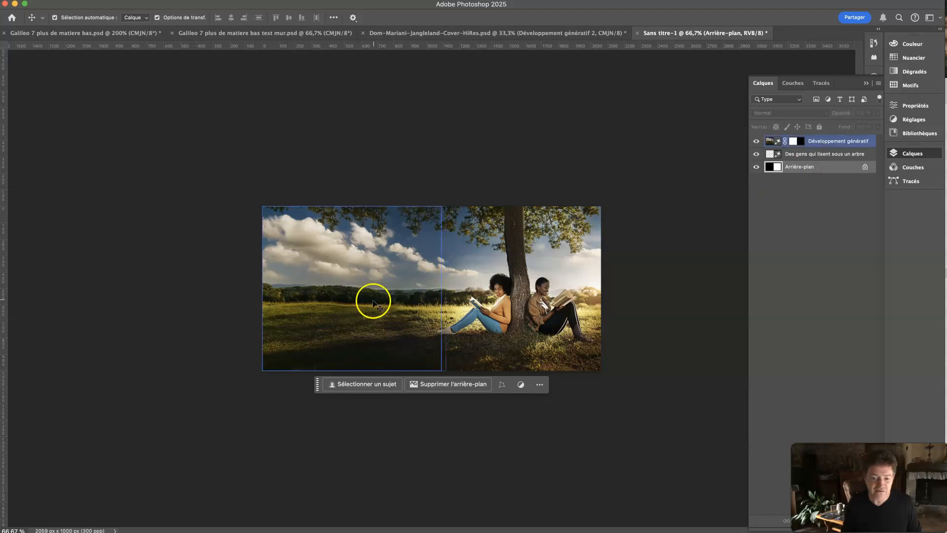
key("c")
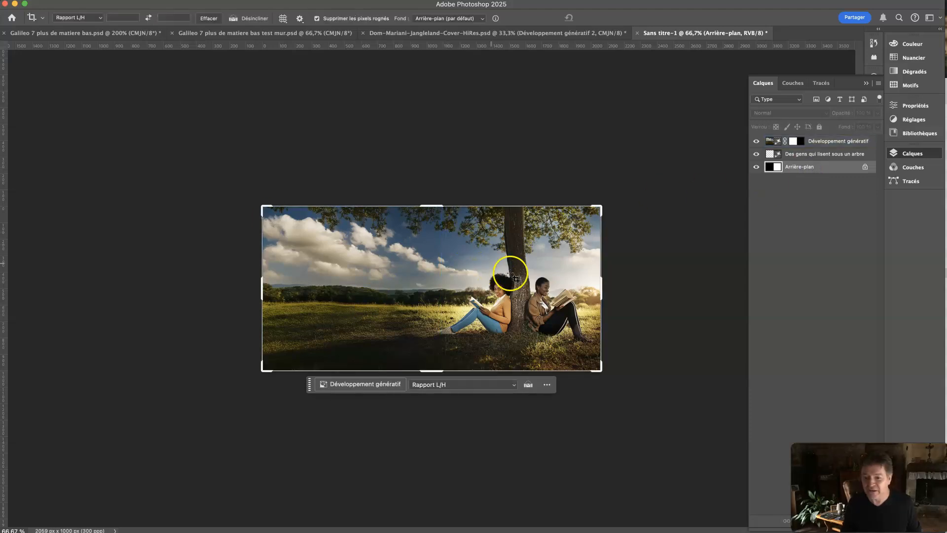
left_click_drag(602, 283, 710, 276)
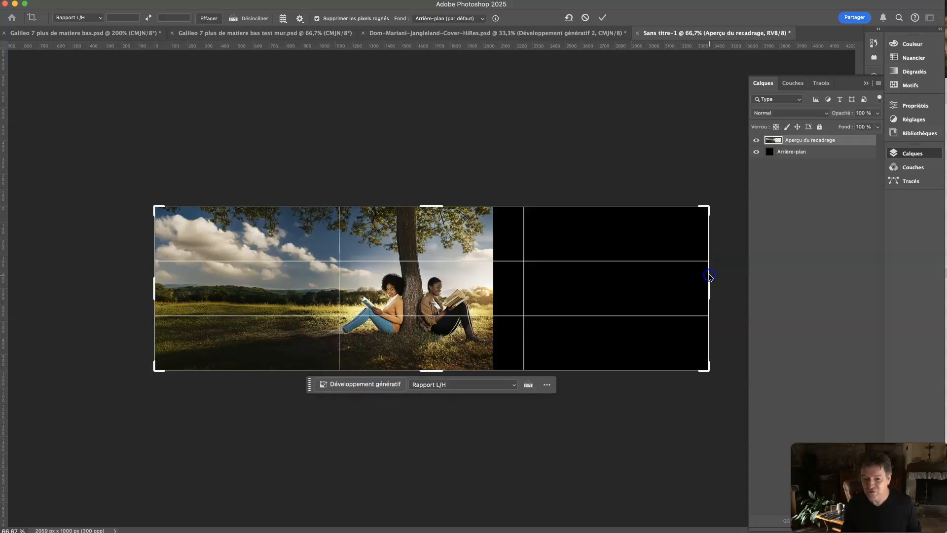
left_click(325, 386)
left_click(563, 387)
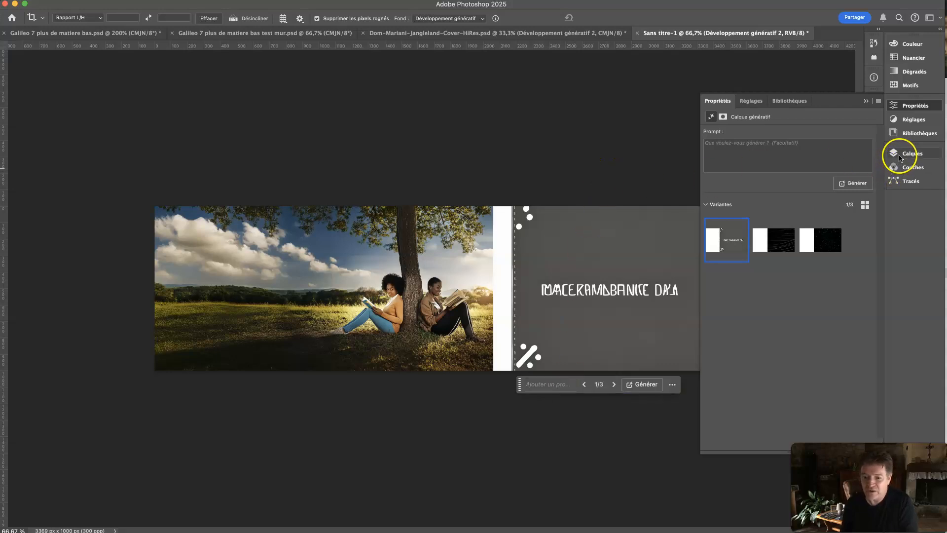
key("super+z")
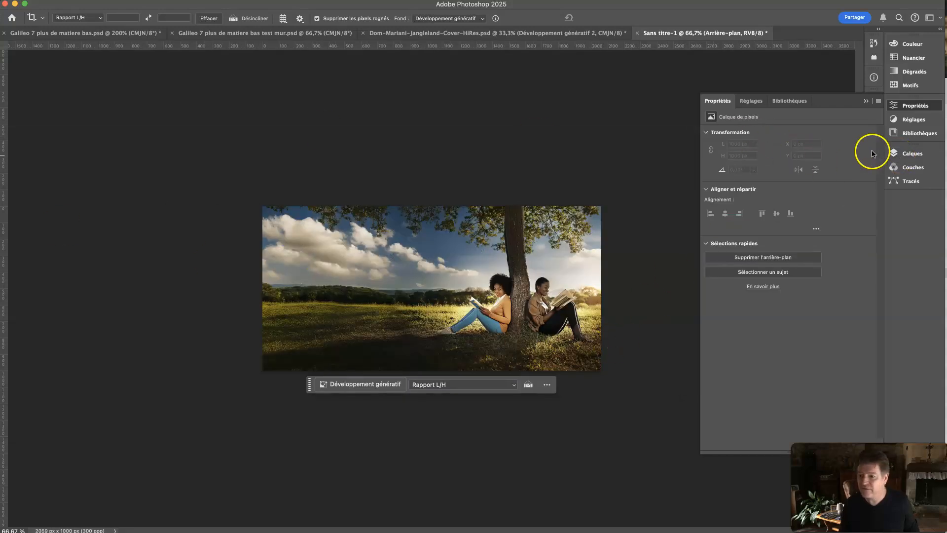
Step: With the Développement génératif layer selected, extend the right side to about 3615 px wide using Generative Expand without a prompt
left_click(912, 153)
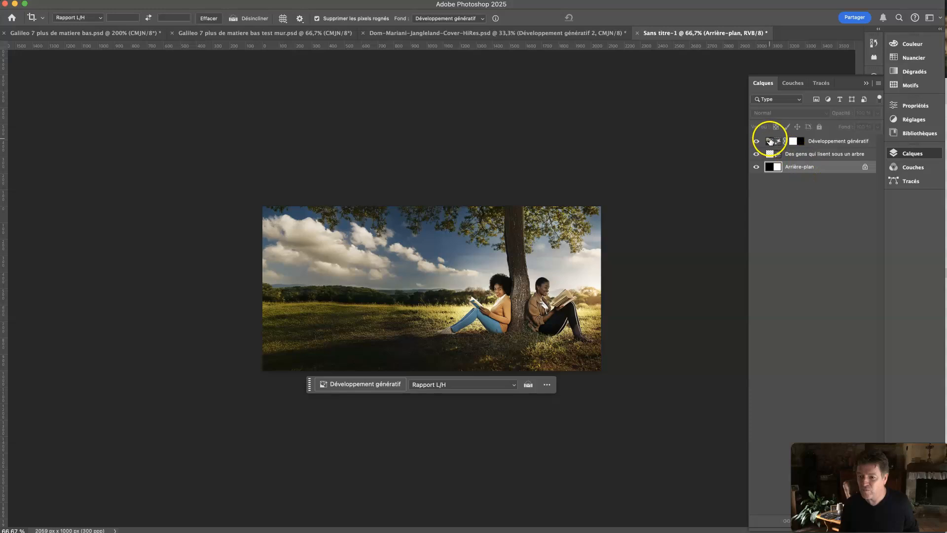
left_click(768, 141)
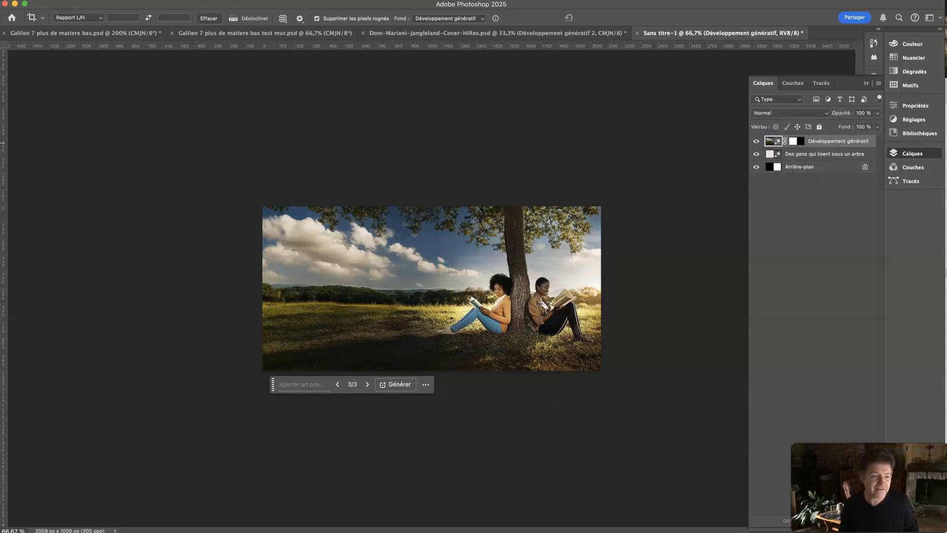
left_click_drag(601, 282, 731, 275)
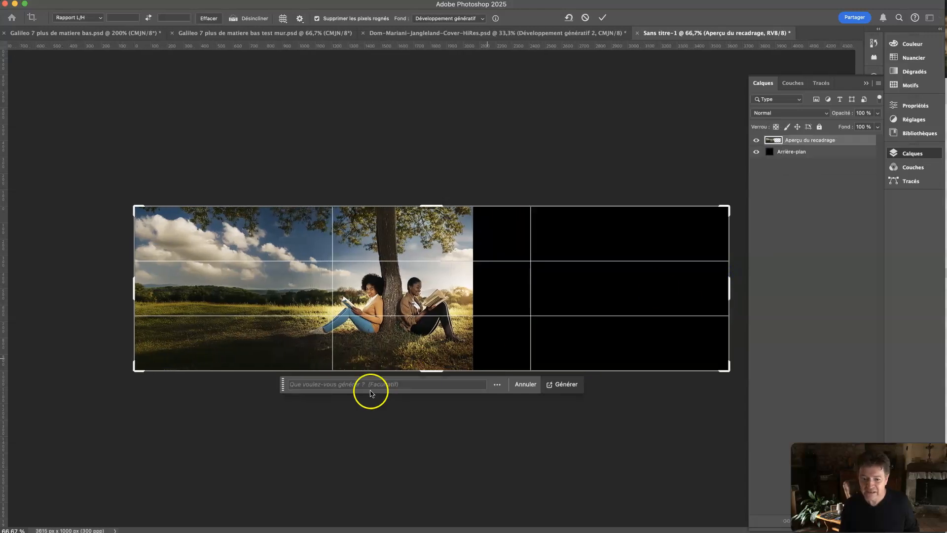
key("Return")
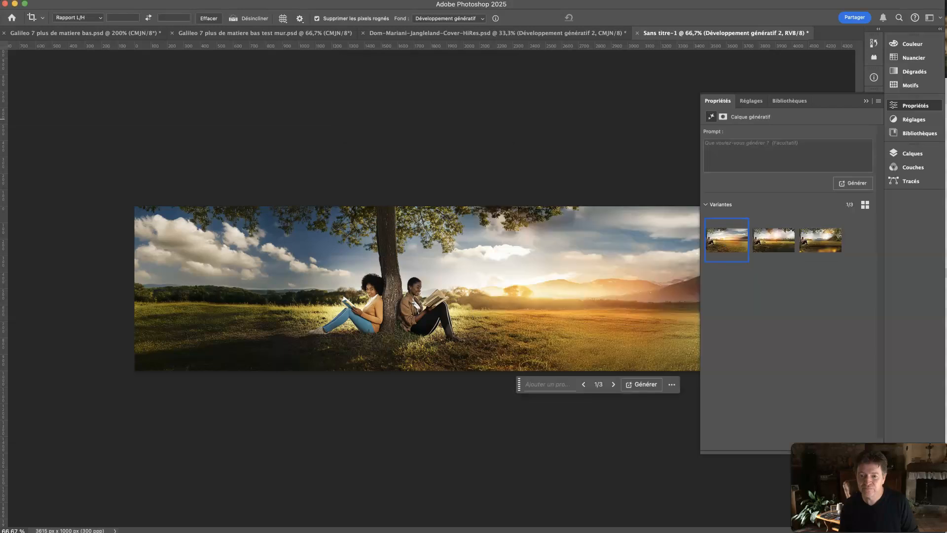
Step: Choose the second variant for the expanded right side, deselect its layer to view the image, and reselect it
key("v")
left_click(775, 241)
left_click(559, 458)
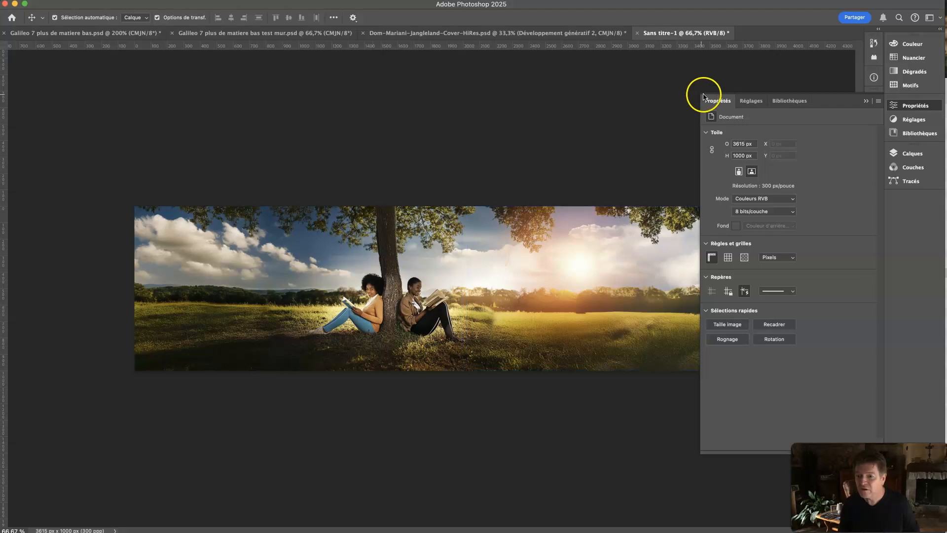
left_click(610, 288)
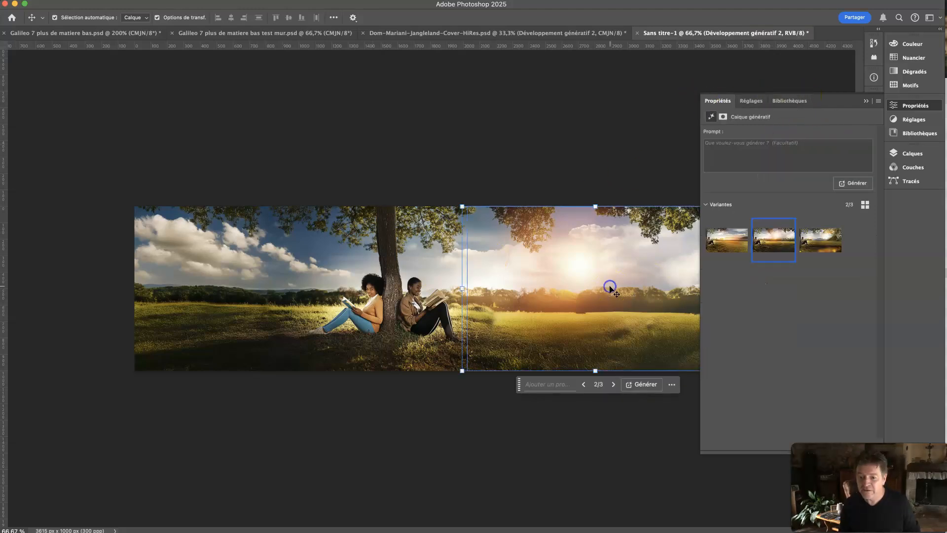
Step: Compare the three variants of the right-side expansion, narrowing the properties panel to uncover the whole image
left_click(821, 240)
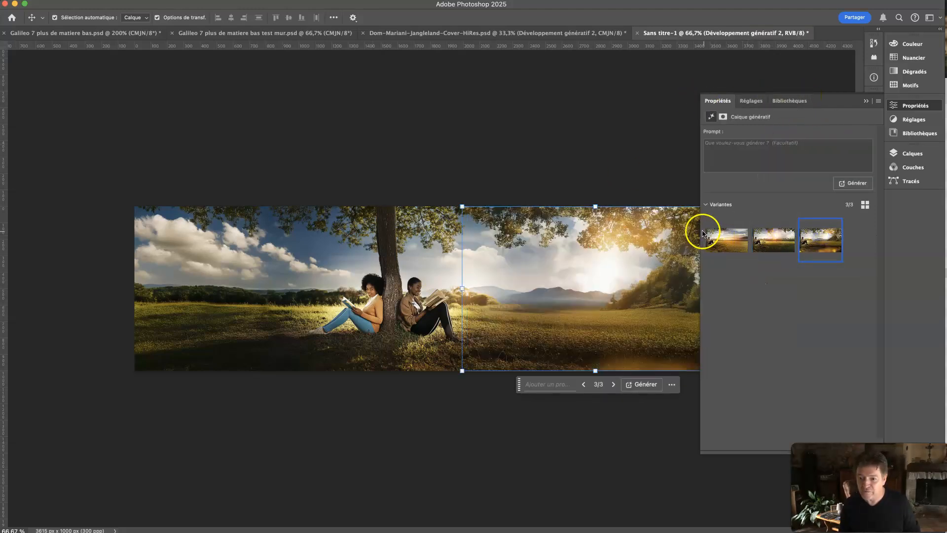
left_click_drag(703, 231, 748, 231)
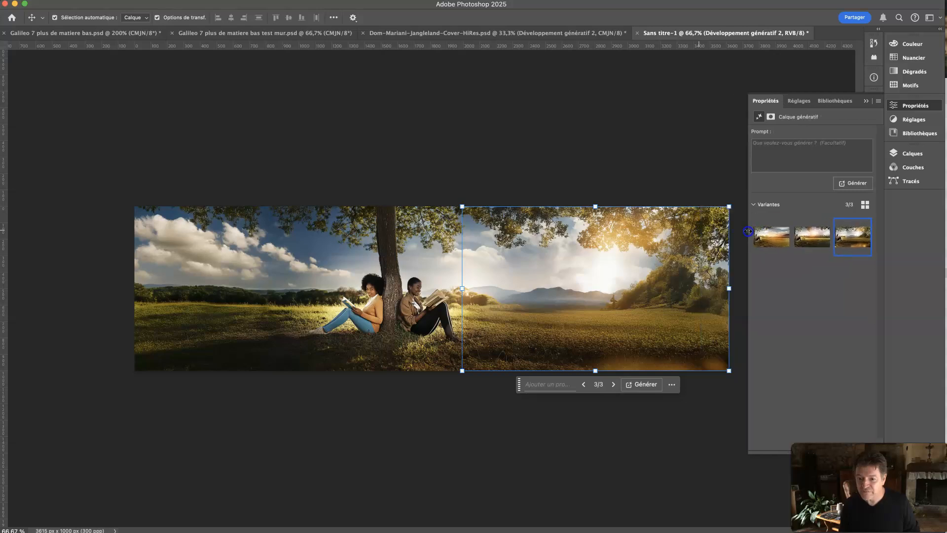
left_click(813, 232)
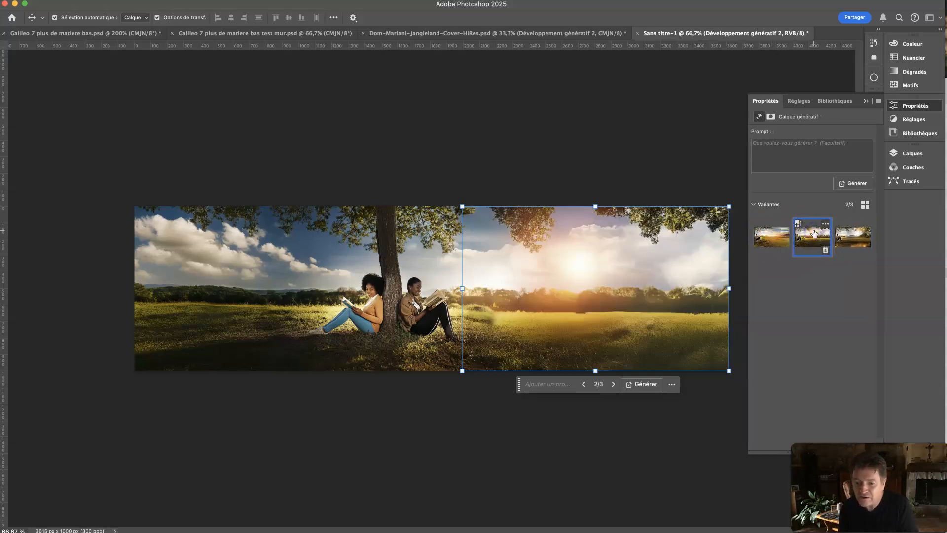
left_click(716, 183)
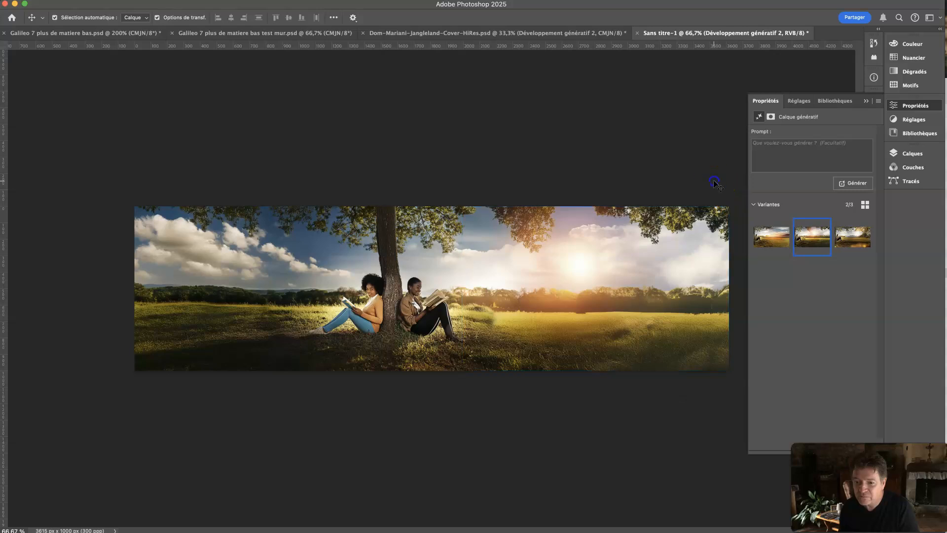
left_click(684, 222)
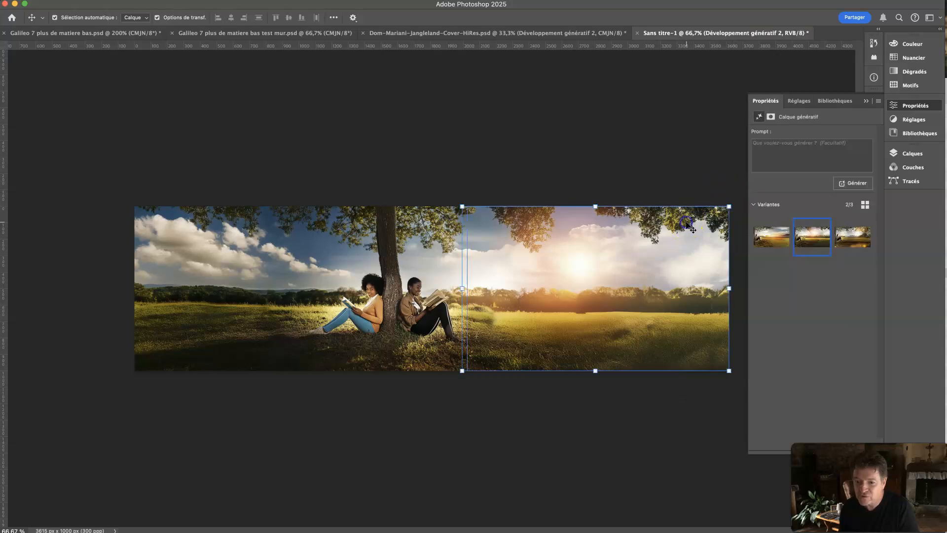
left_click(841, 230)
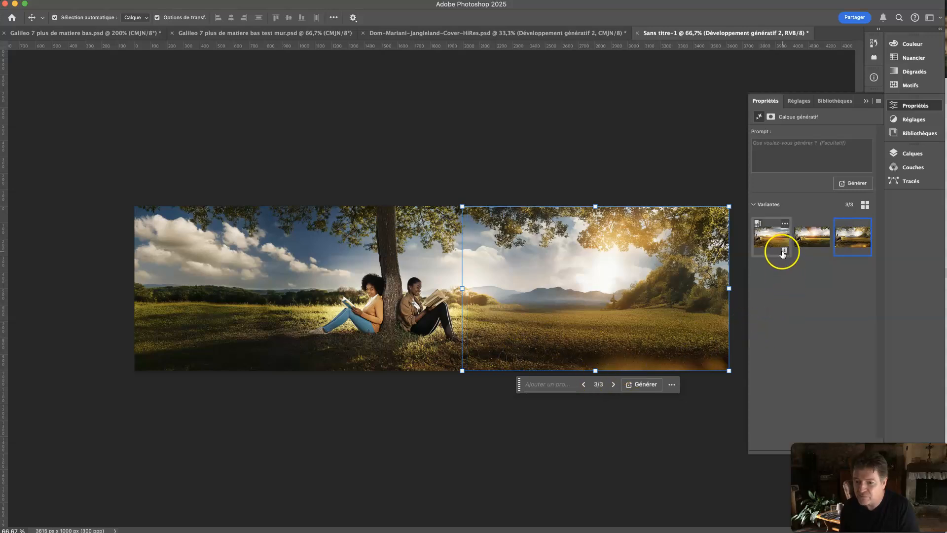
left_click(772, 242)
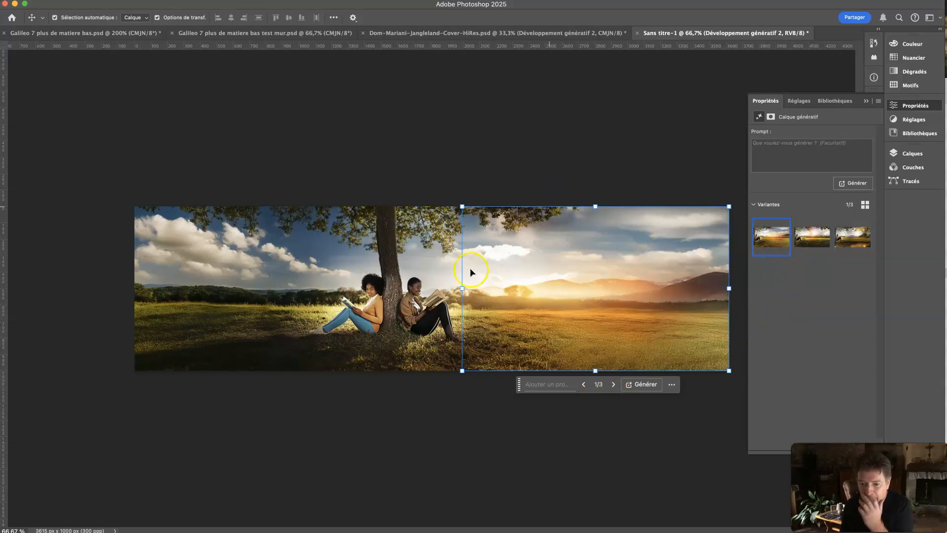
left_click(804, 241)
left_click(841, 242)
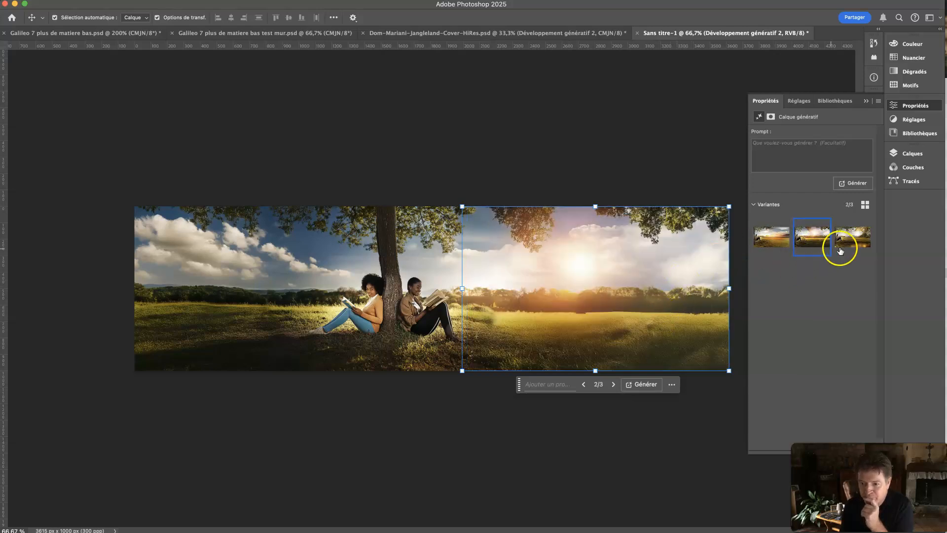
left_click(777, 234)
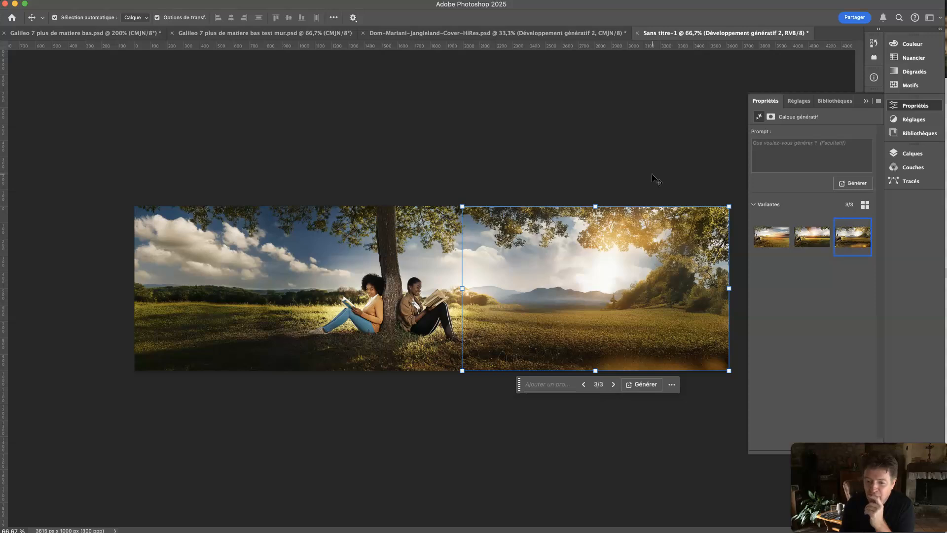
Step: Generate new variants for the right-side generative layer with the prompt "un lapin qui saute"
left_click(772, 157)
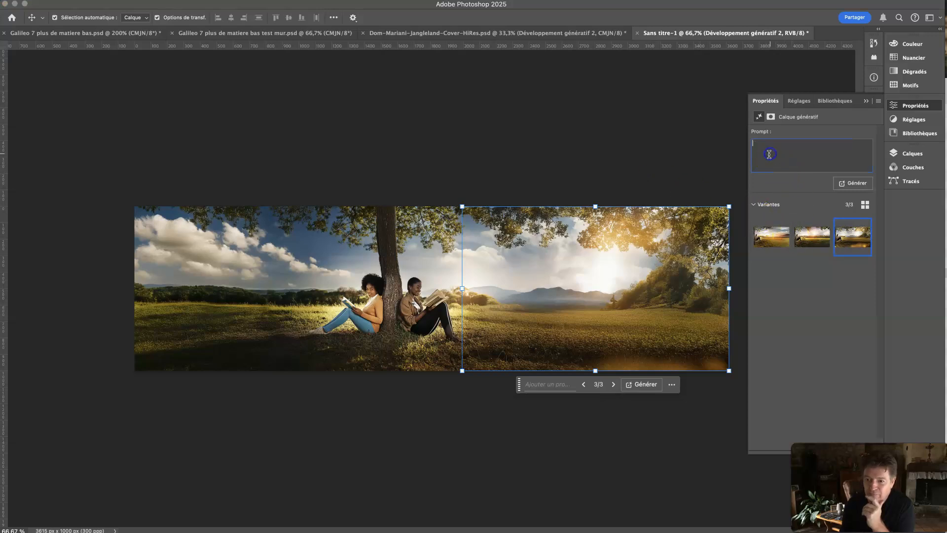
type("ajou")
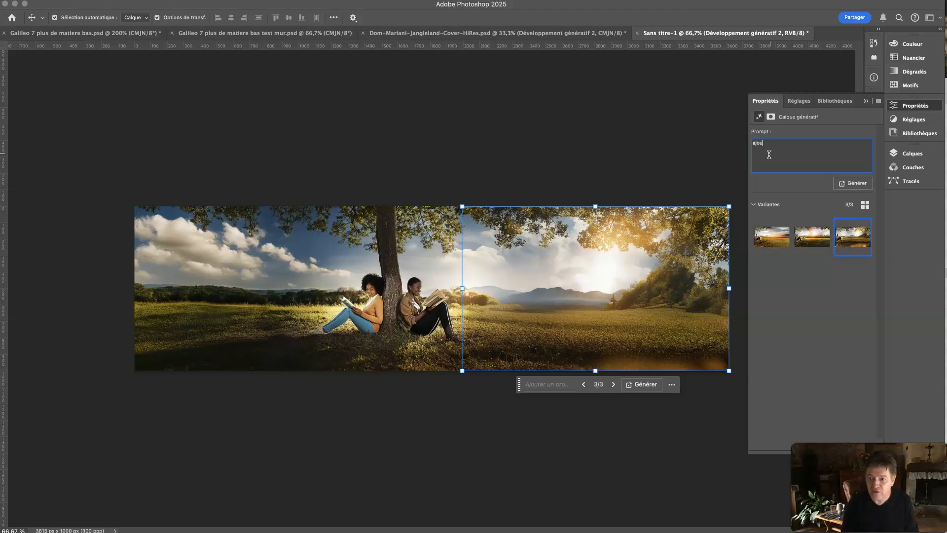
type("n lapin qui")
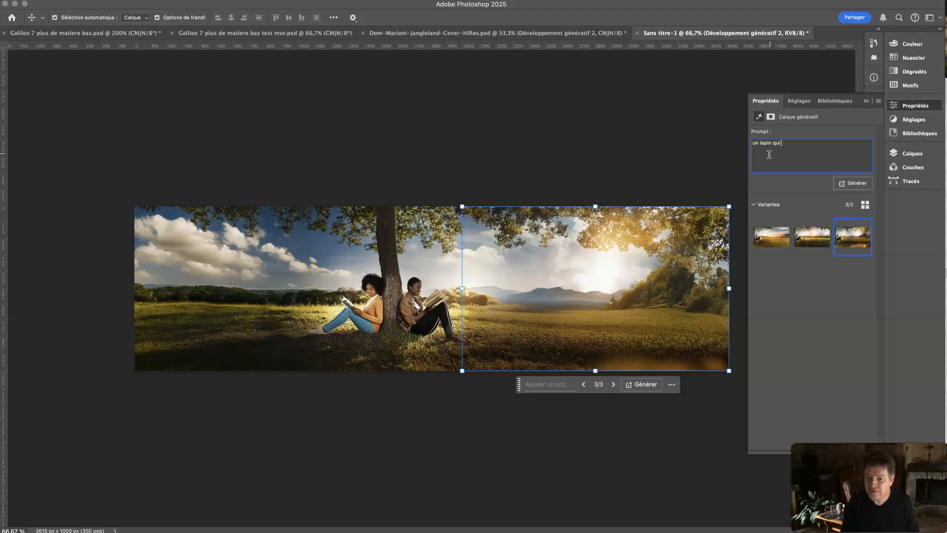
type(" saute")
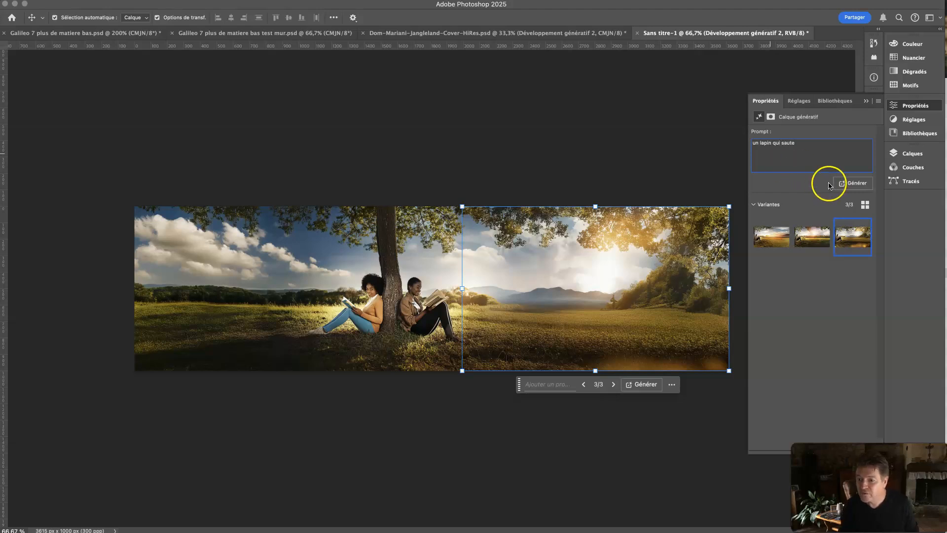
left_click(846, 184)
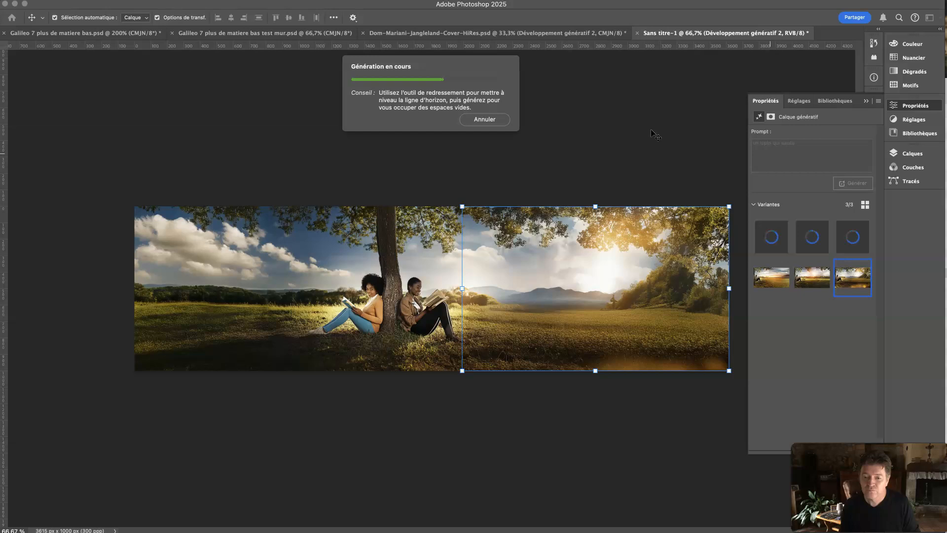
left_click(640, 138)
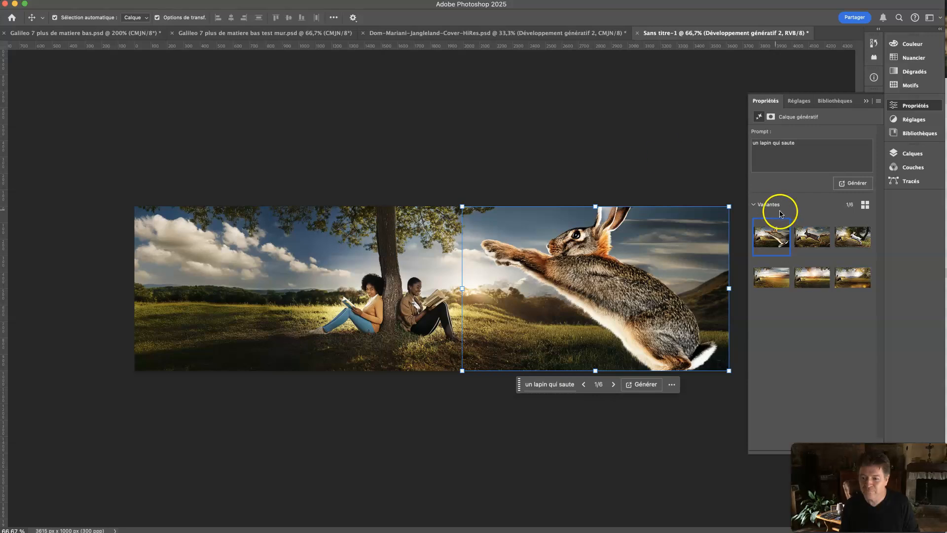
Step: Compare the three jumping-rabbit variants, choose the second one with the brown rabbit, and deselect the layer
left_click(805, 231)
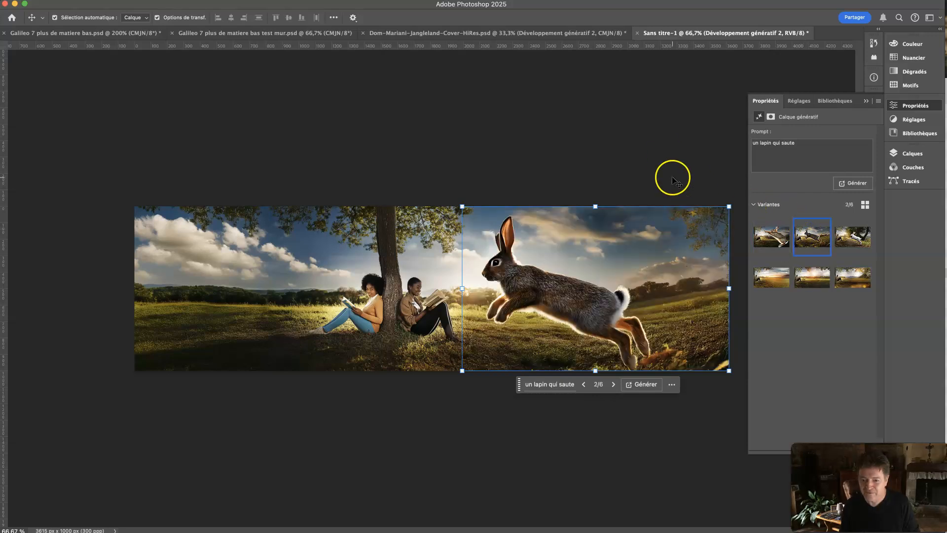
left_click(853, 236)
left_click(602, 168)
left_click(588, 271)
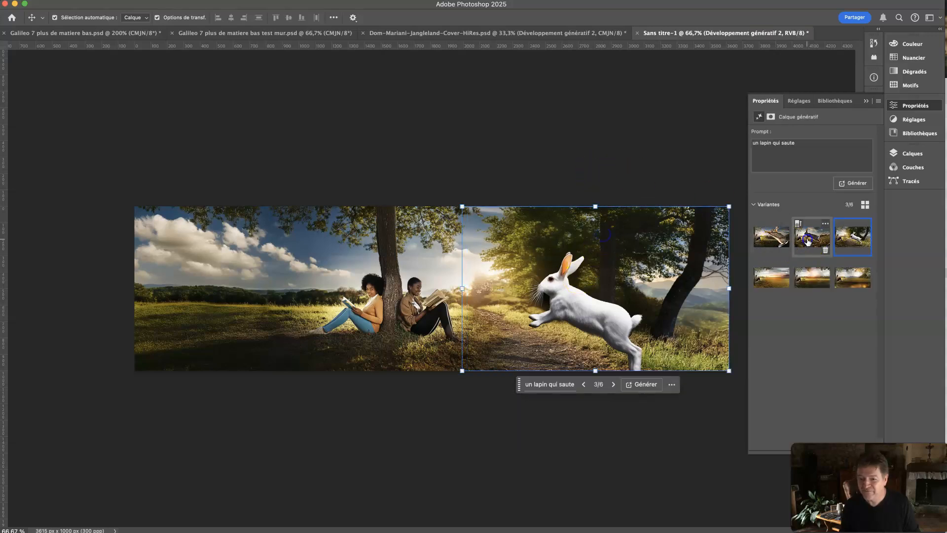
left_click(808, 240)
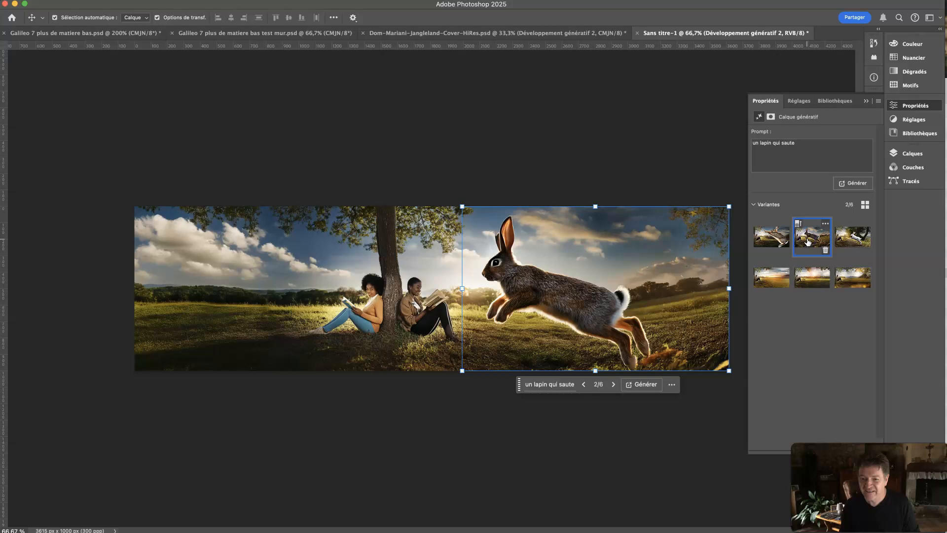
left_click(775, 240)
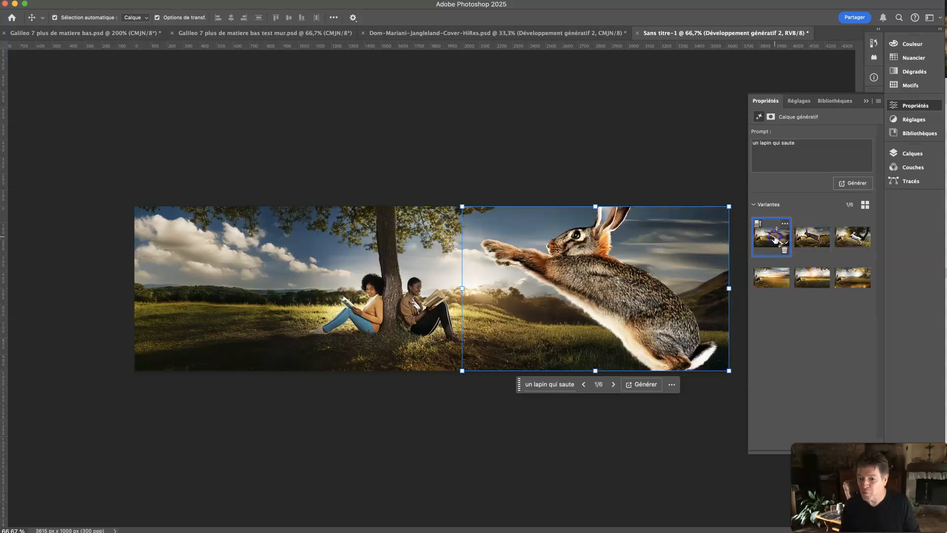
left_click(841, 238)
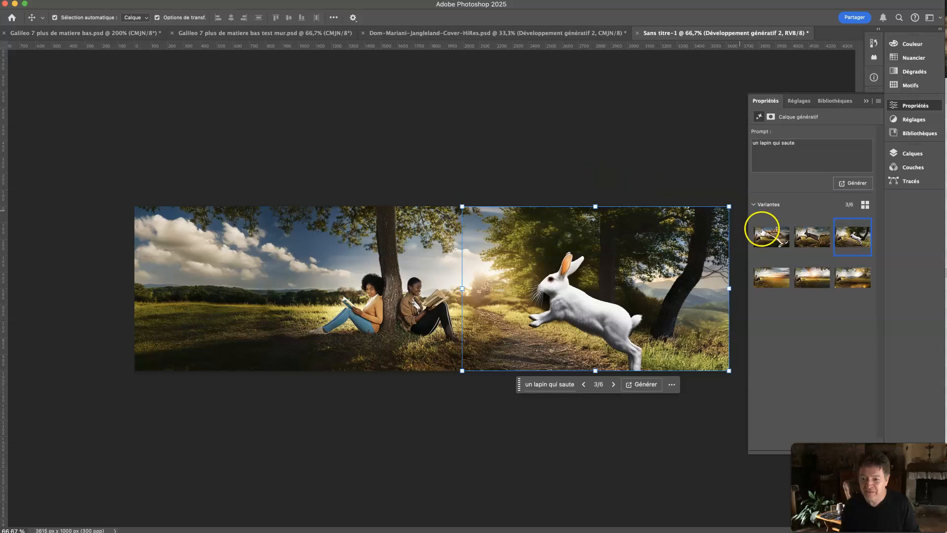
left_click(802, 230)
left_click(583, 158)
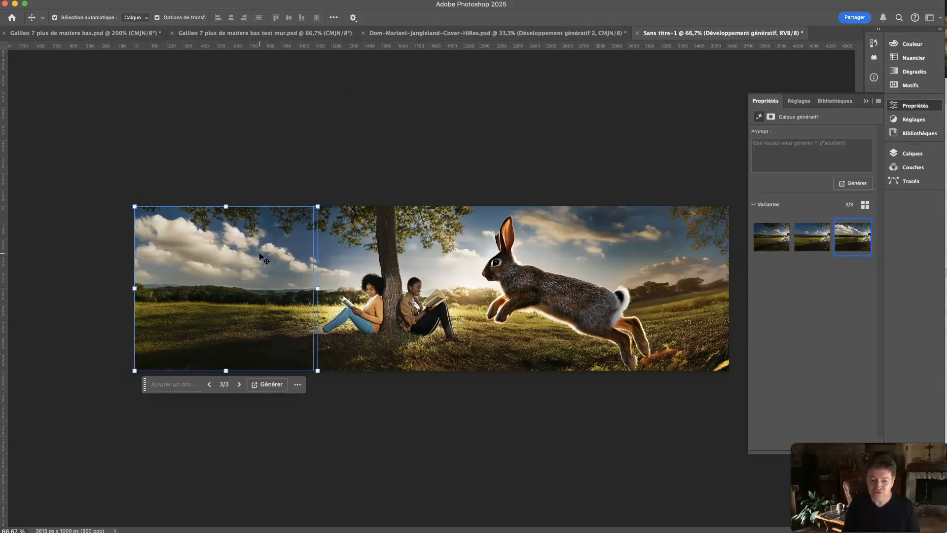
key("c")
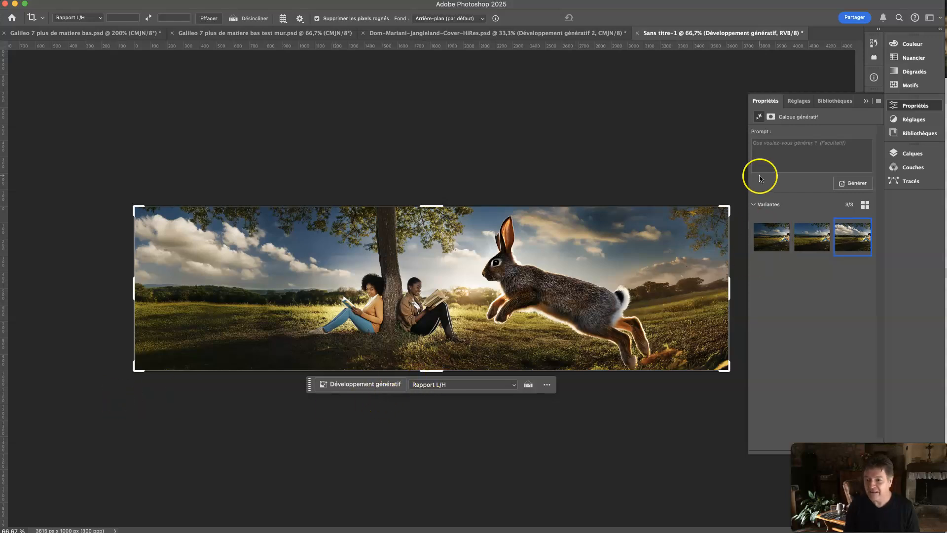
left_click(907, 154)
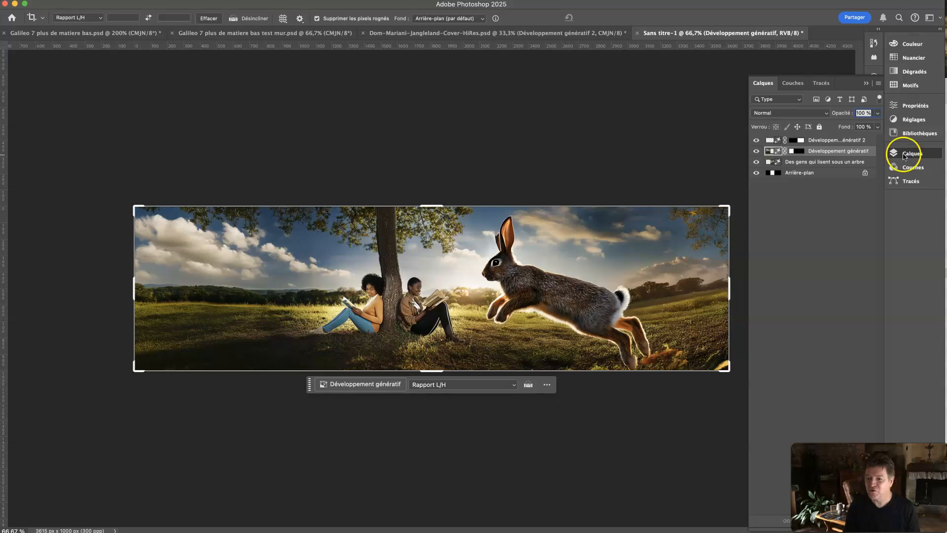
left_click(594, 143)
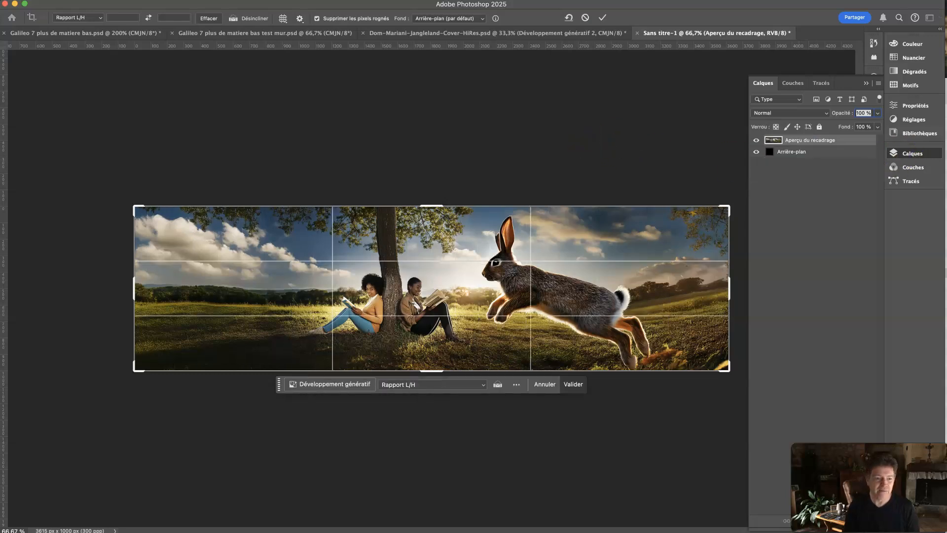
key("Return")
key("v")
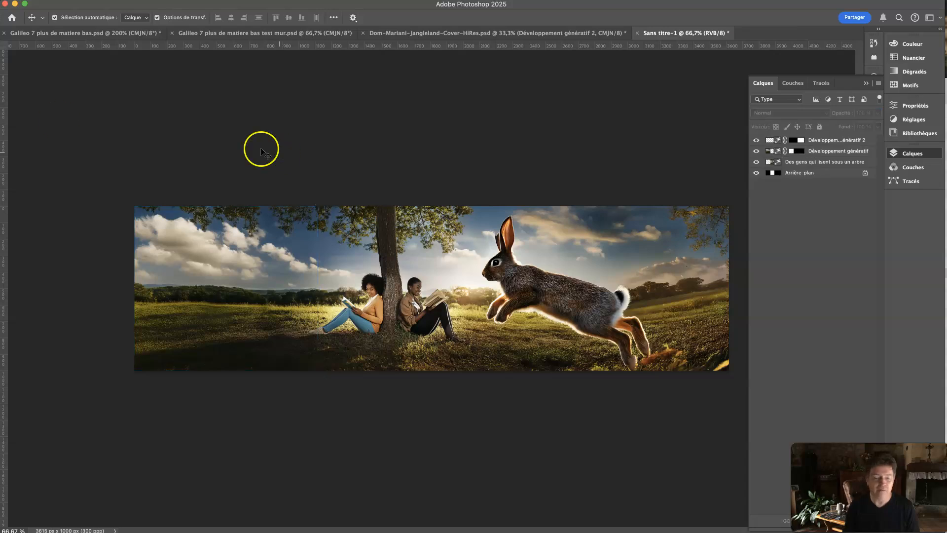
Step: Flatten all layers of the image into a single Arrière-plan layer
left_click(1, 3)
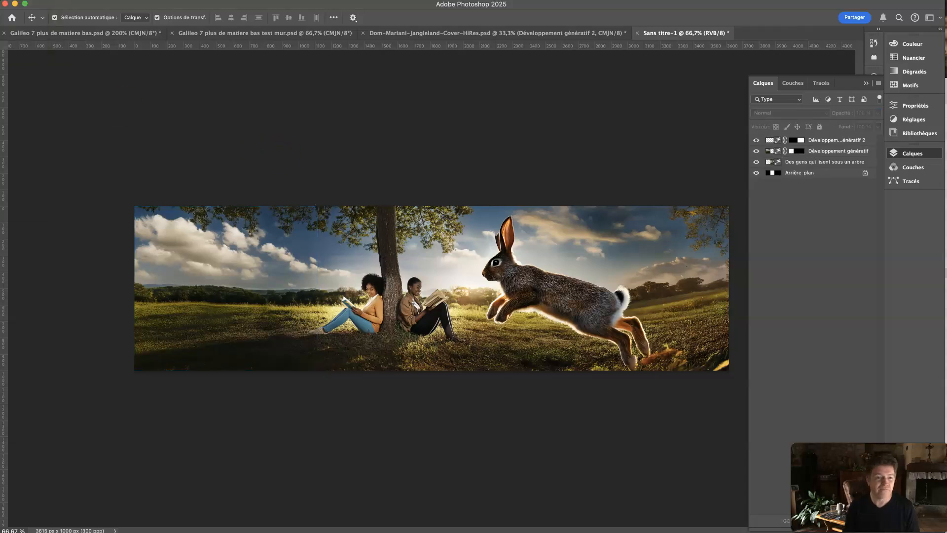
mouse_move(0, 4)
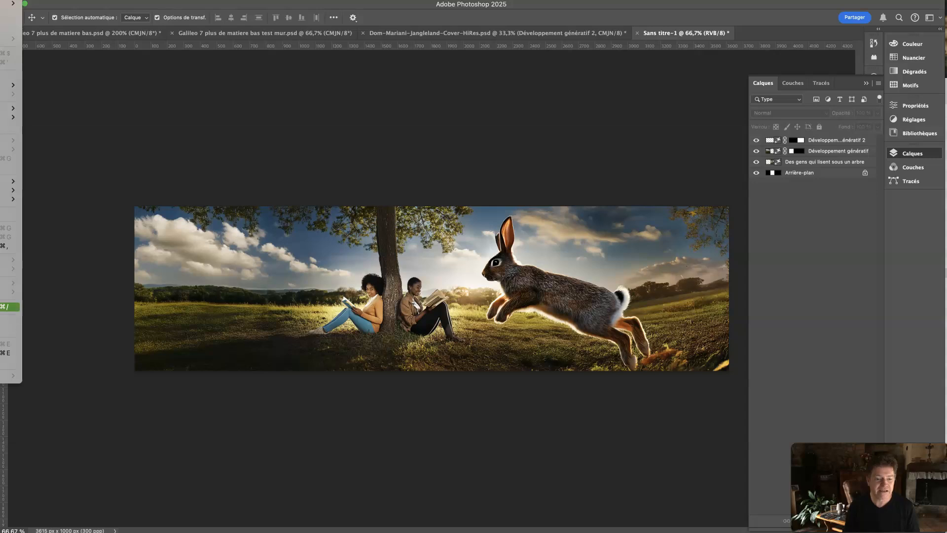
left_click(10, 362)
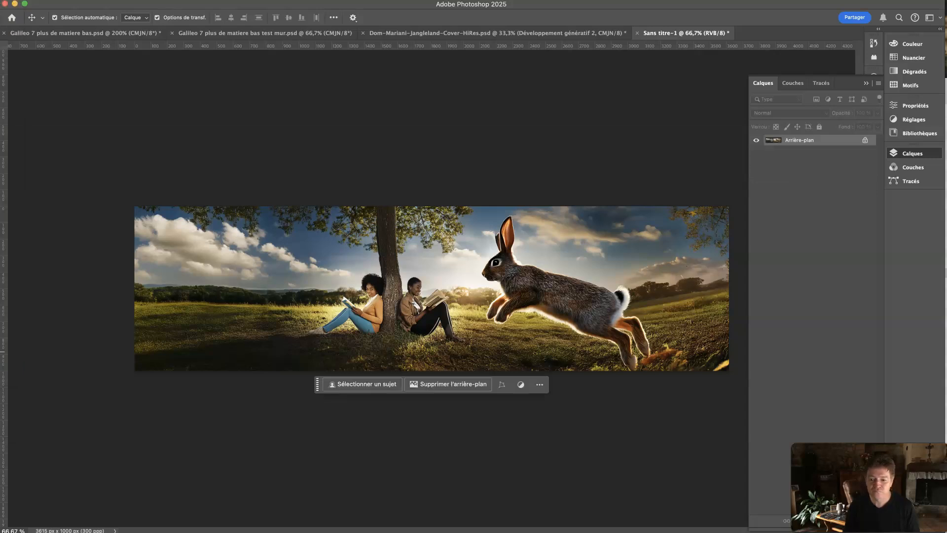
left_click_drag(864, 141, 771, 528)
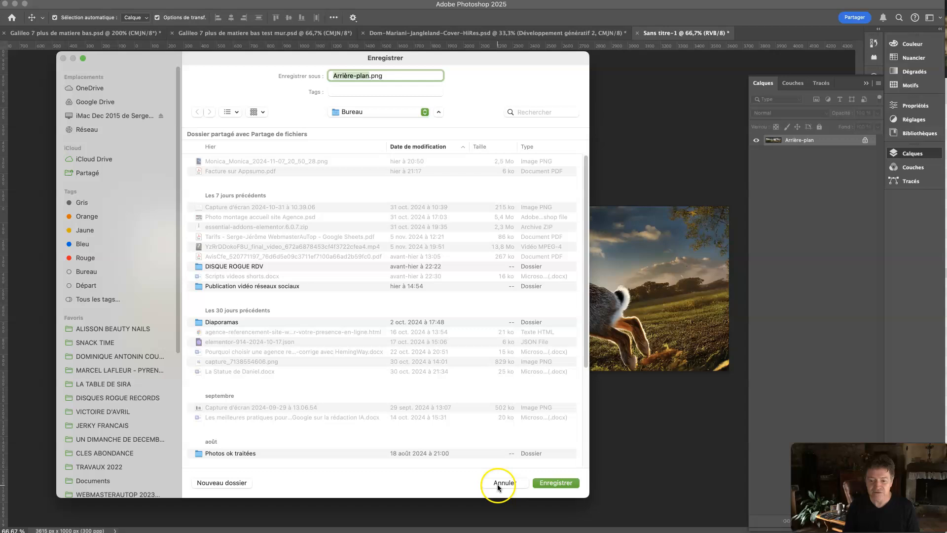
left_click(497, 484)
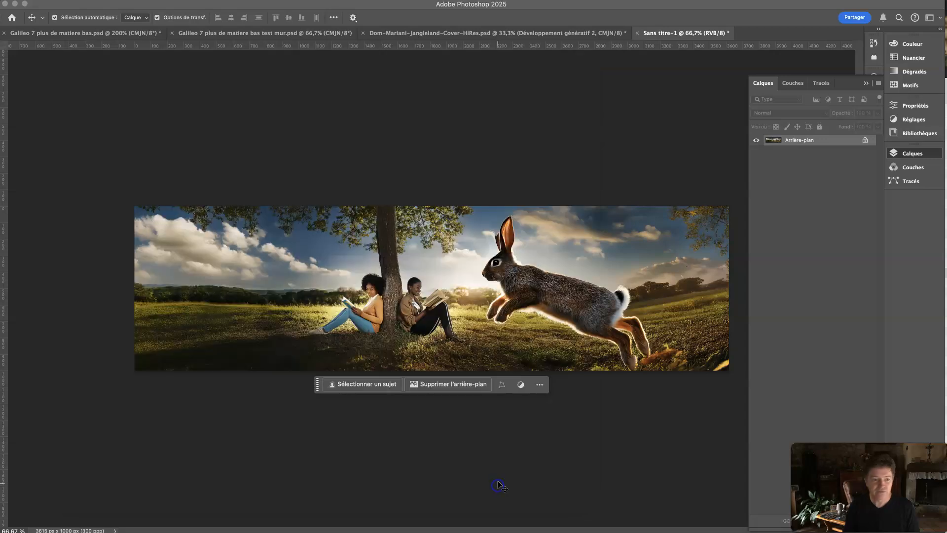
Step: Extend the bottom of the image to about 1181 px high using Generative Expand without a prompt, and choose the third variant
key("c")
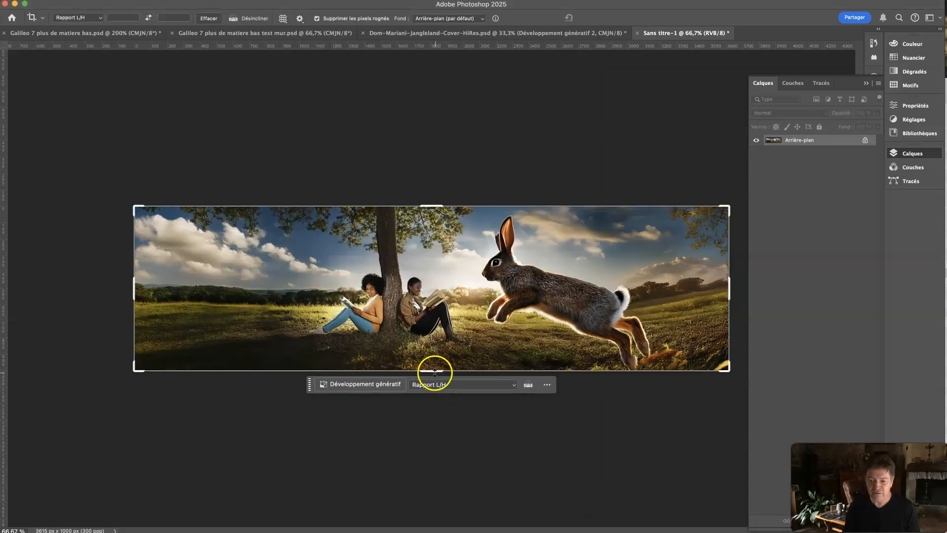
mouse_move(432, 371)
left_mouse_down()
mouse_move(440, 403)
mouse_move(439, 373)
mouse_move(438, 386)
left_mouse_up()
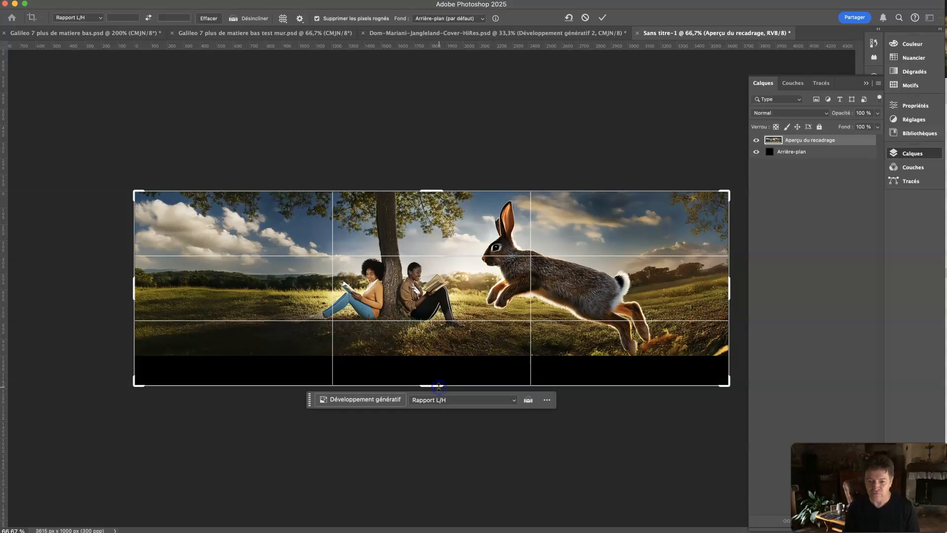
left_click(348, 398)
left_click(560, 400)
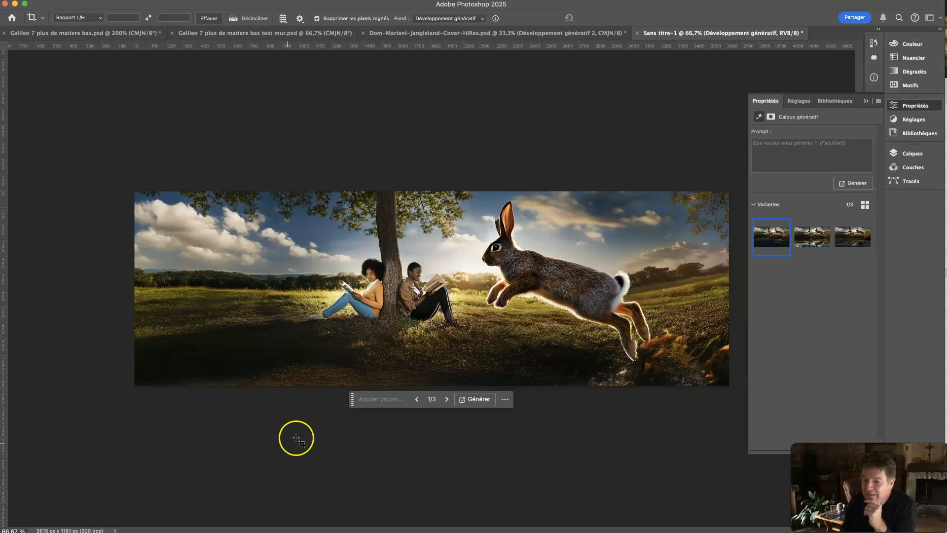
left_click(807, 230)
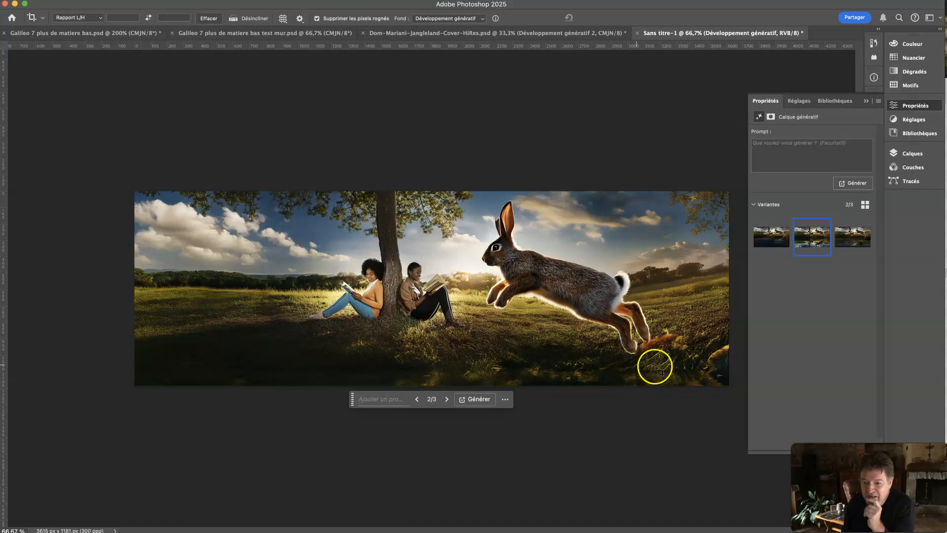
left_click(853, 250)
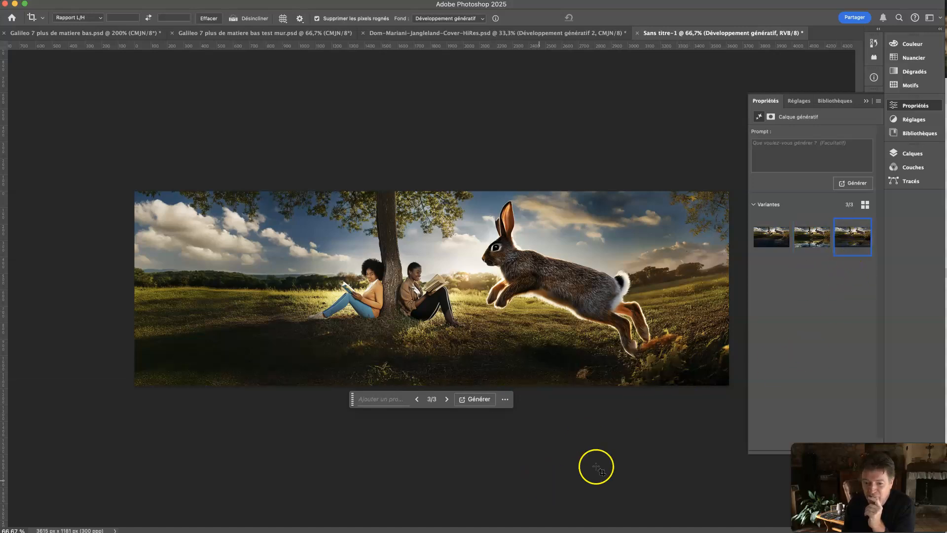
Step: Deselect the generative layer and flatten the image into a single background layer
key("v")
left_click(193, 149)
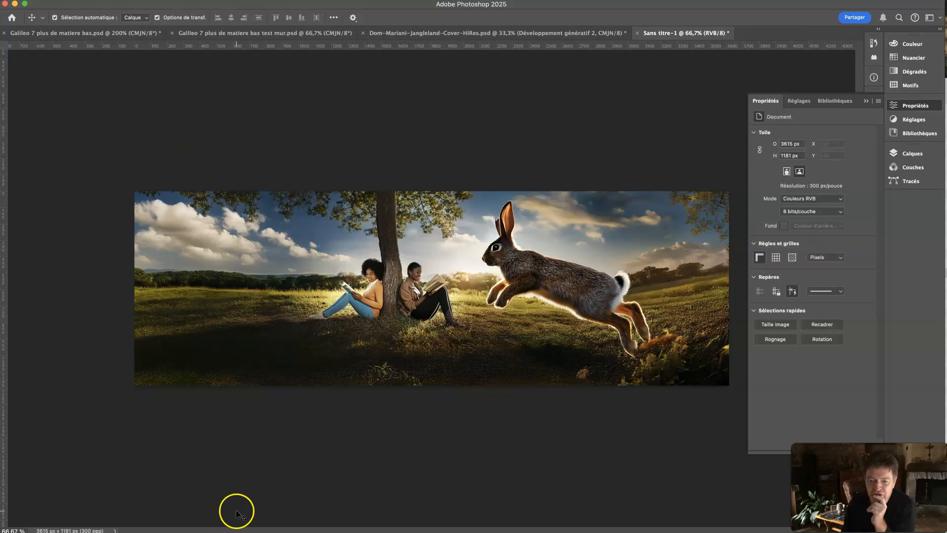
left_click(0, 0)
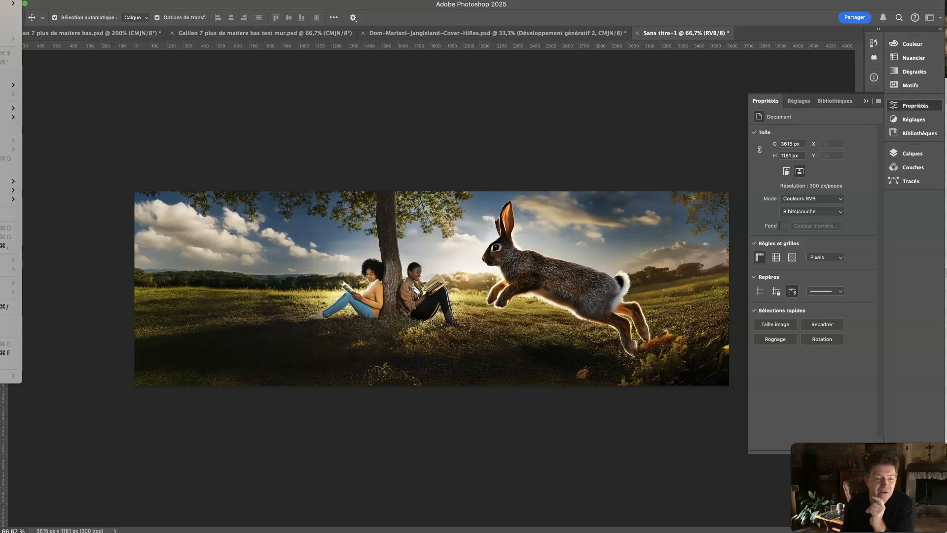
left_click(5, 362)
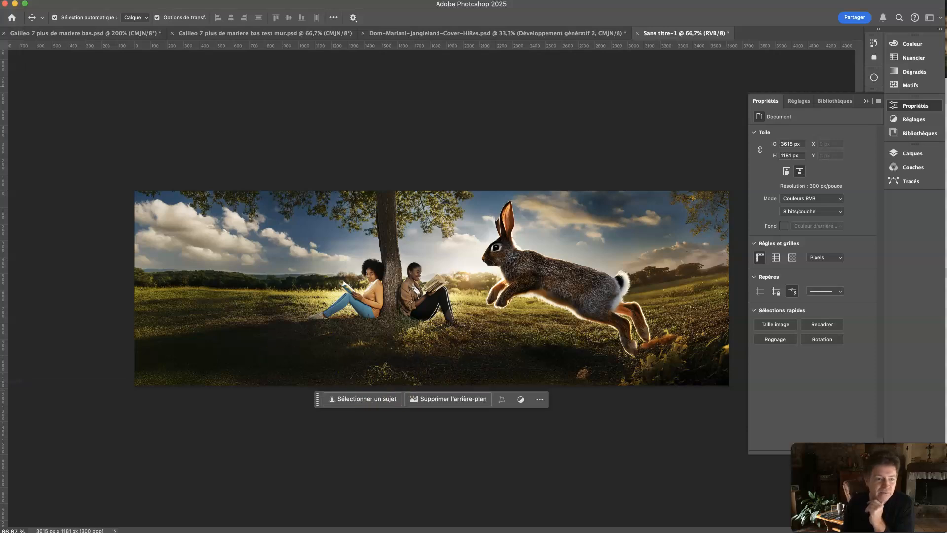
Step: Extend the top of the image to a height of about 2136 px using Generative Expand without a prompt
key("c")
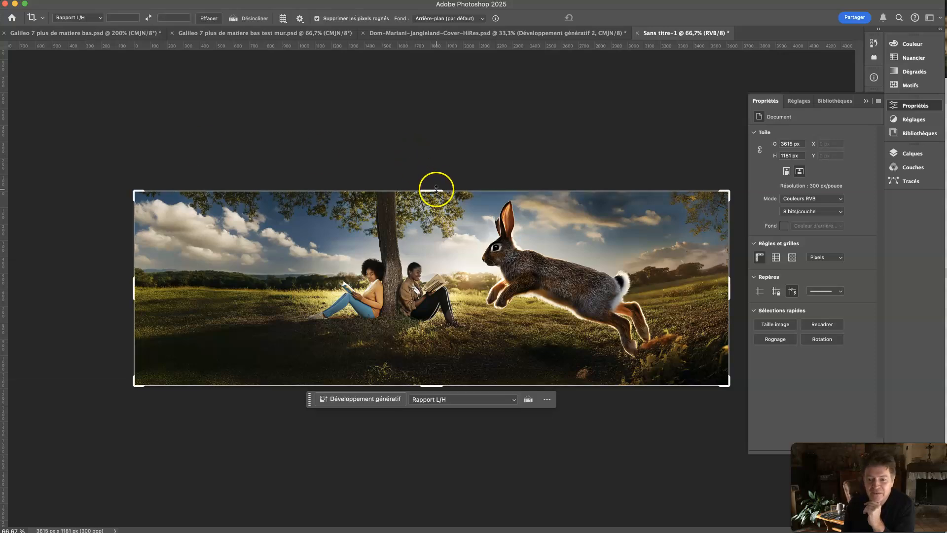
left_click_drag(434, 181, 428, 112)
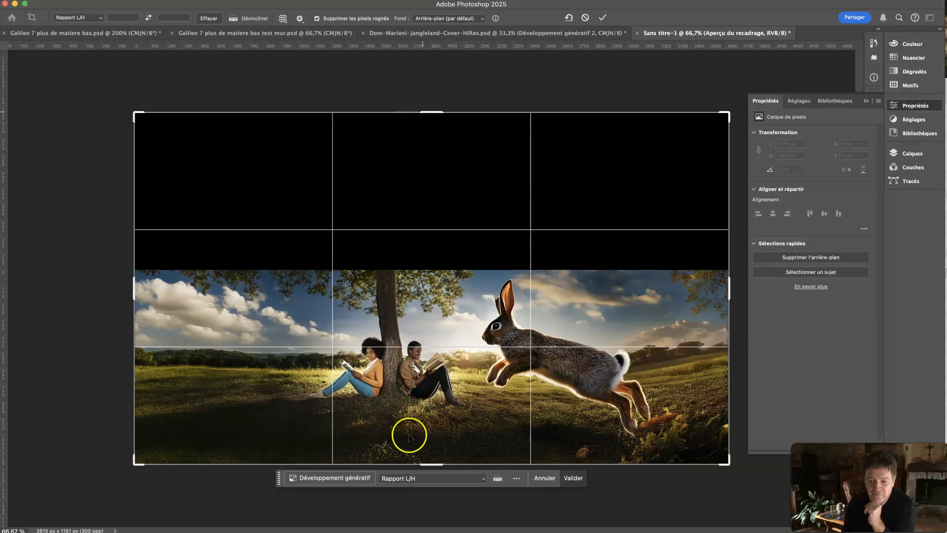
left_click(326, 482)
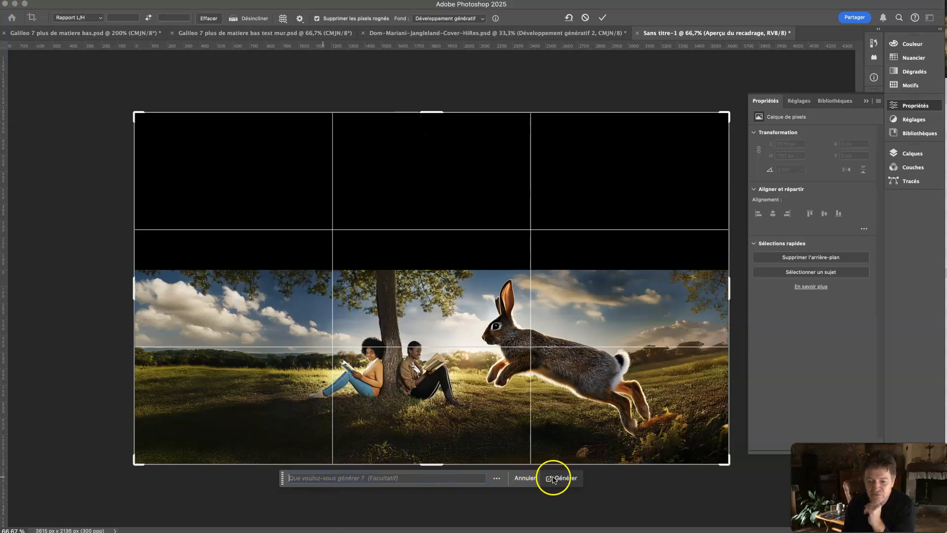
left_click(566, 478)
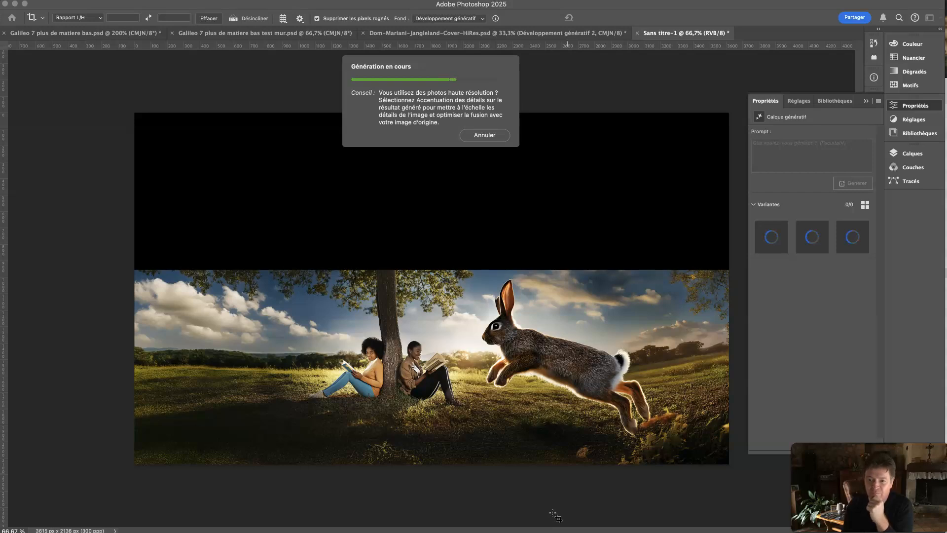
left_click(567, 516)
key("v")
left_click(74, 121)
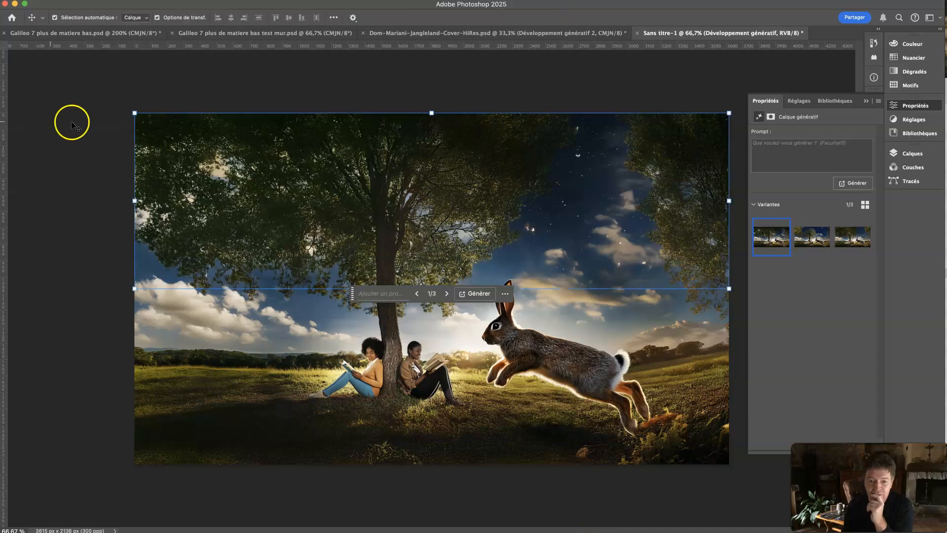
Step: Compare the three generated variants of the upper tree and sky extension, then view the first one with the layer deselected
left_click(528, 241)
left_click(519, 203)
left_click(813, 241)
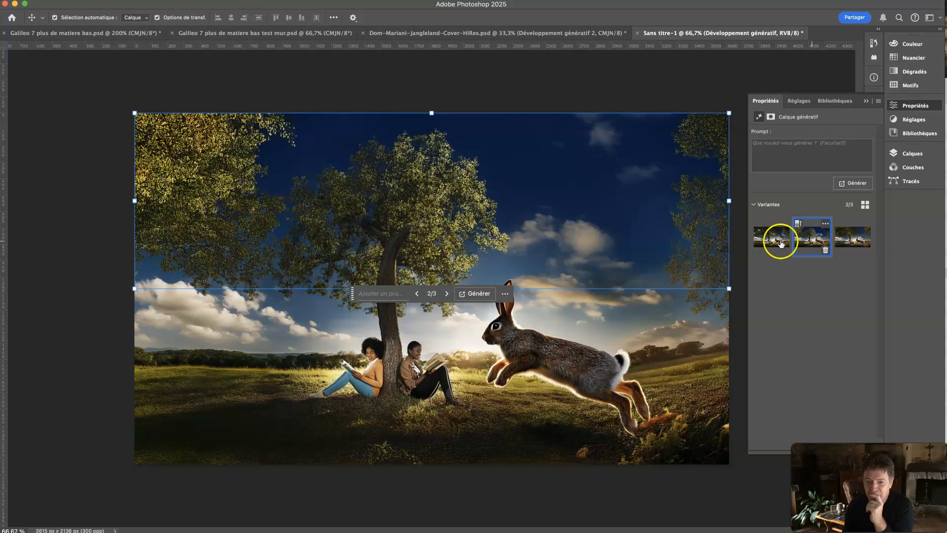
left_click(852, 241)
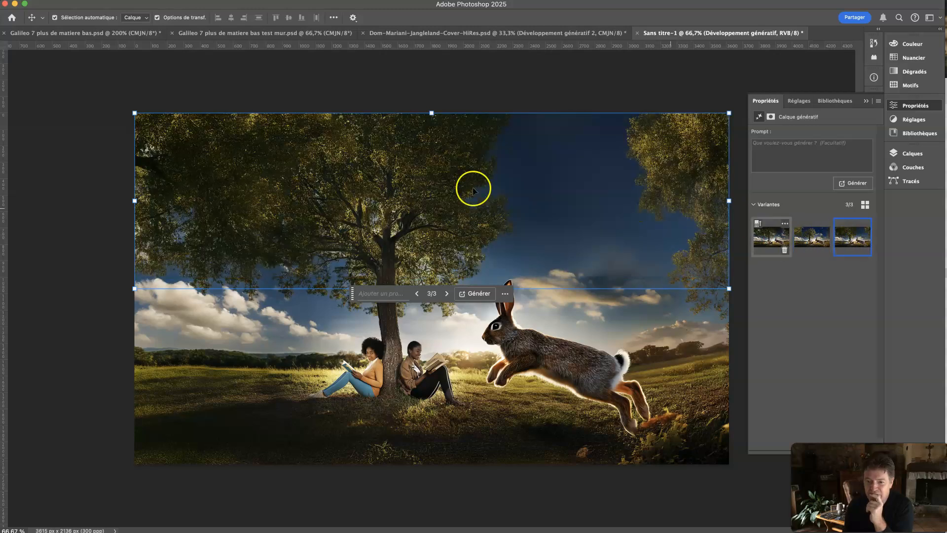
left_click(775, 236)
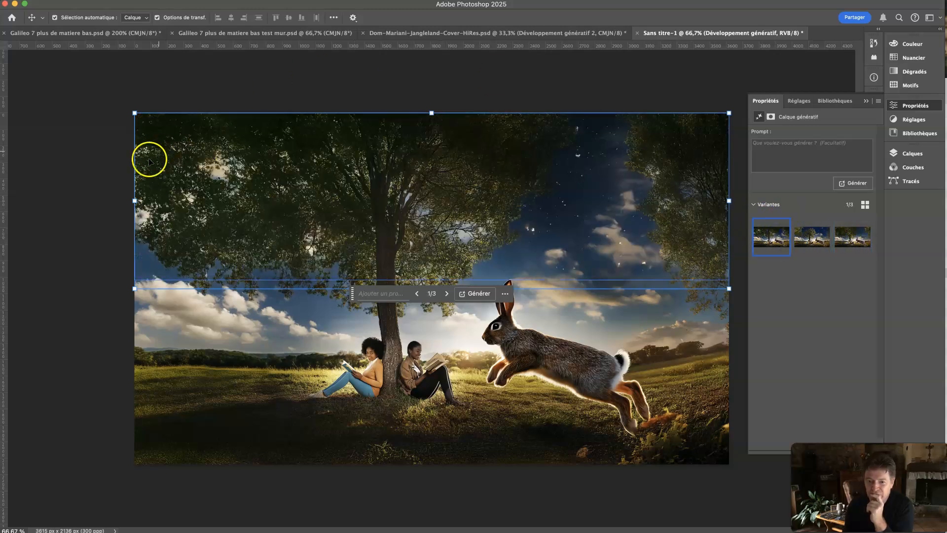
left_click(95, 207)
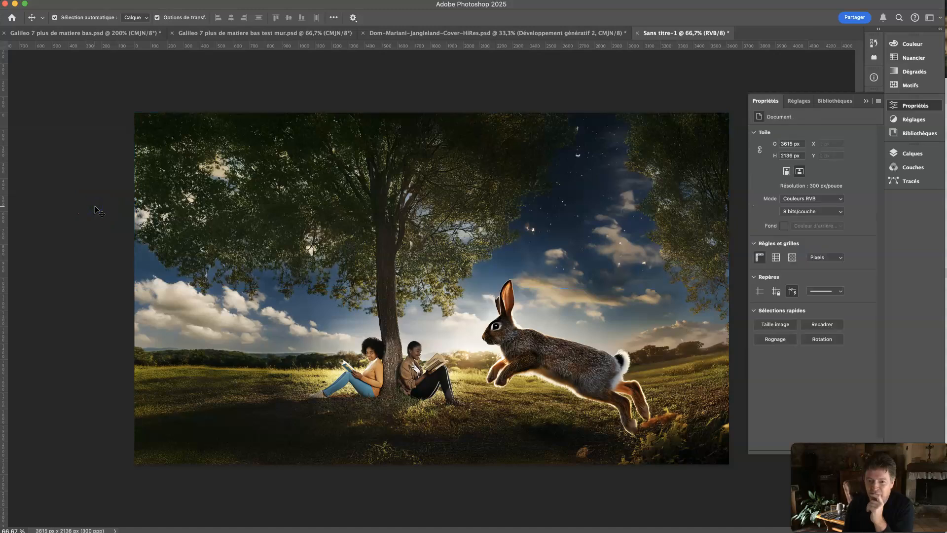
Step: Choose the third variant for the upper generative layer, with the leafy tree and clear blue sky, and deselect the layer
left_click(222, 180)
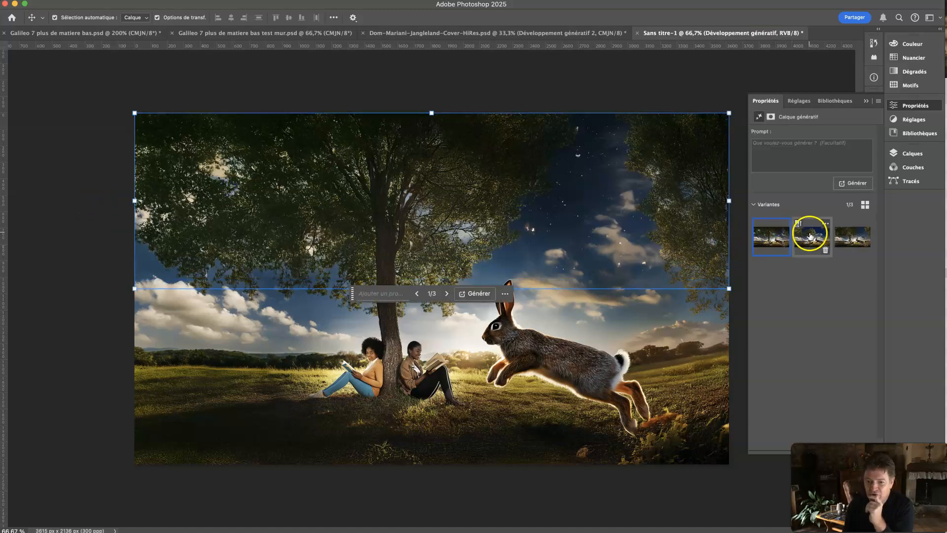
left_click(810, 236)
left_click(856, 240)
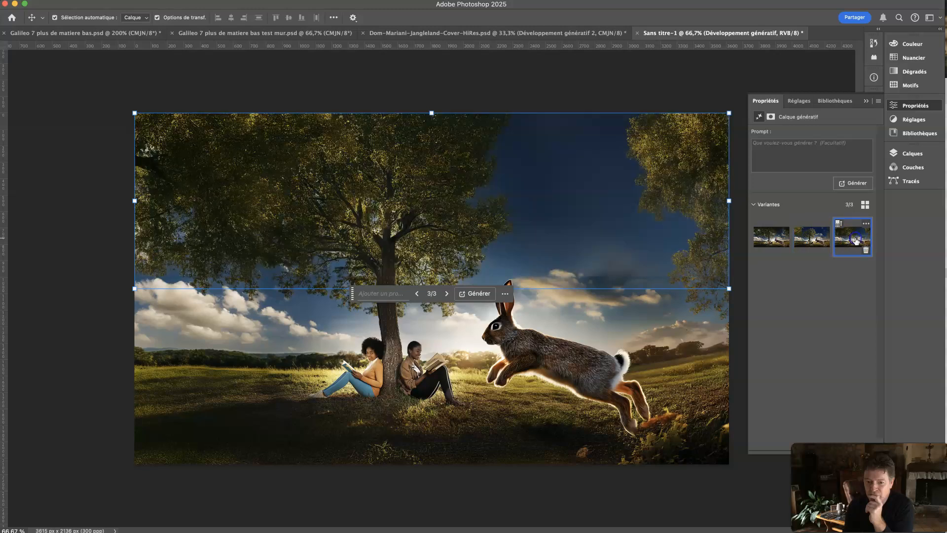
left_click(778, 242)
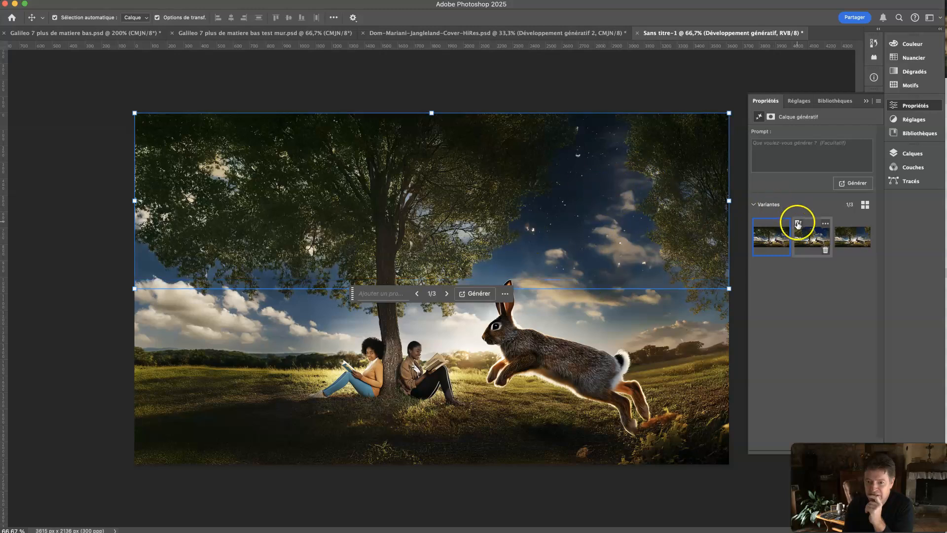
left_click(844, 234)
left_click(470, 77)
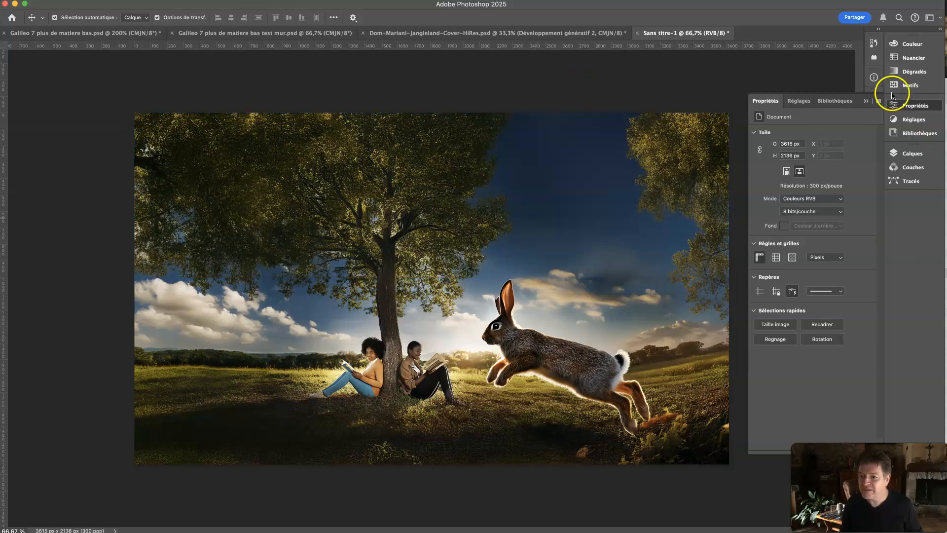
left_click(862, 100)
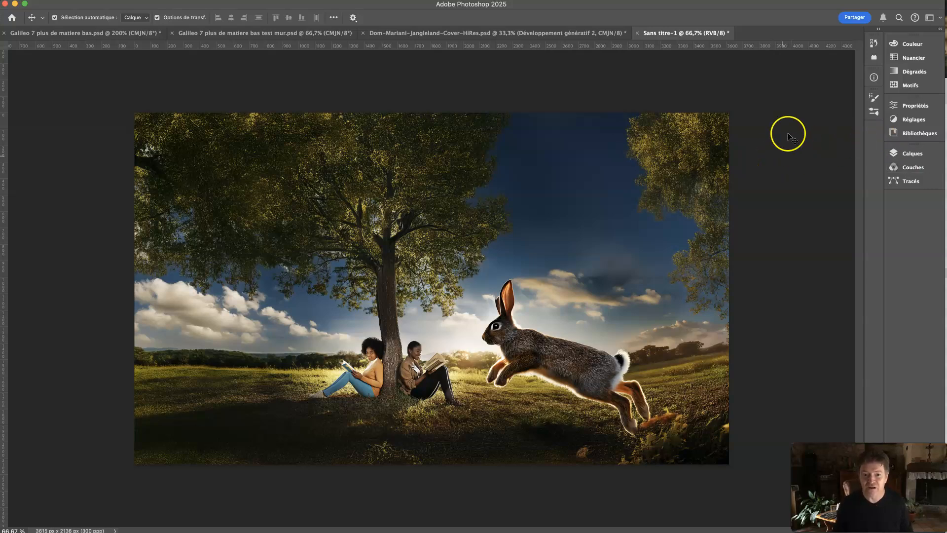
Step: Compare the brick wall behind the band in Galileo 7 plus de matiere bas.psd and Galileo 7 plus de matiere bas test mur.psd at 100%
left_click(196, 35)
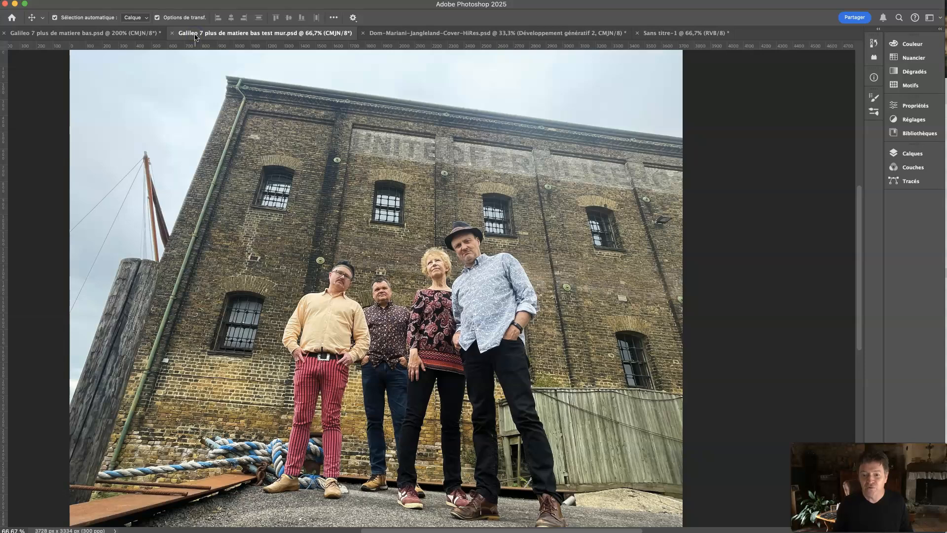
left_click(109, 34)
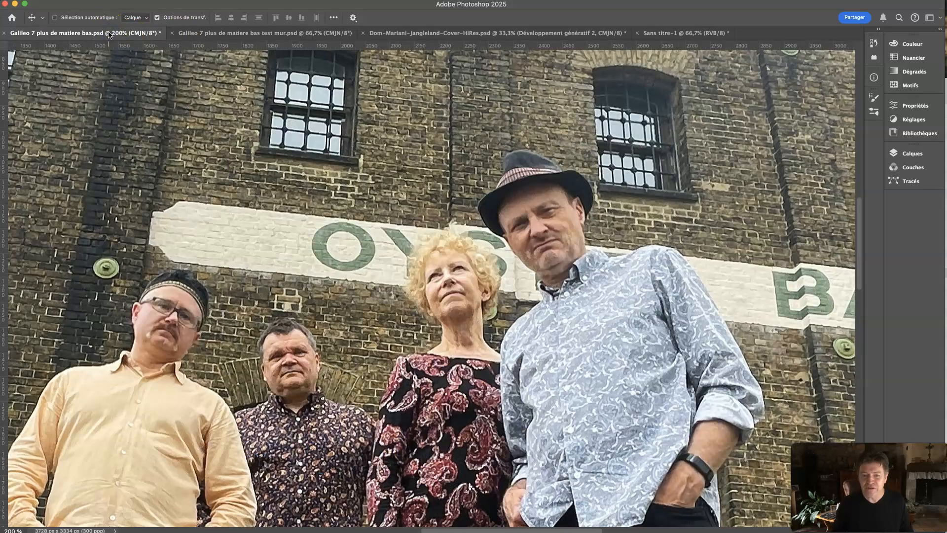
key("super+0")
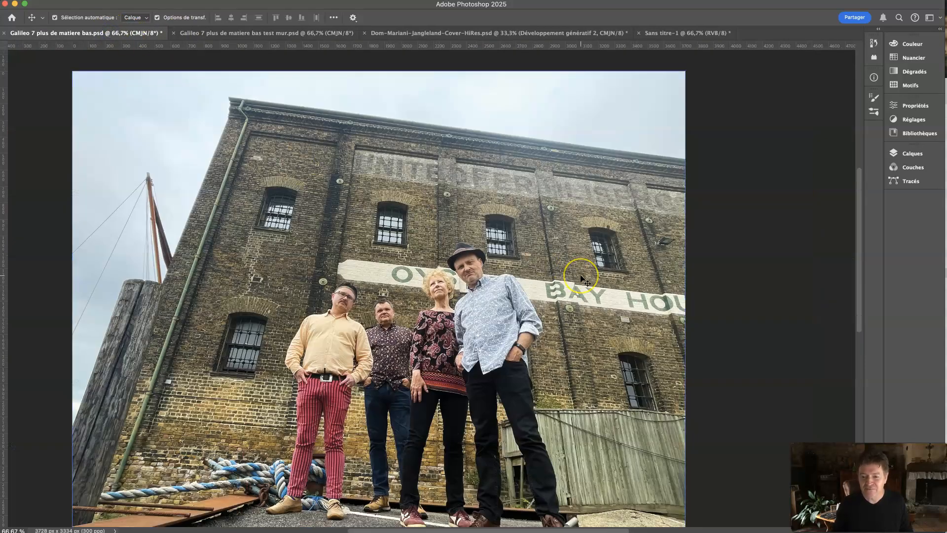
key("super+1")
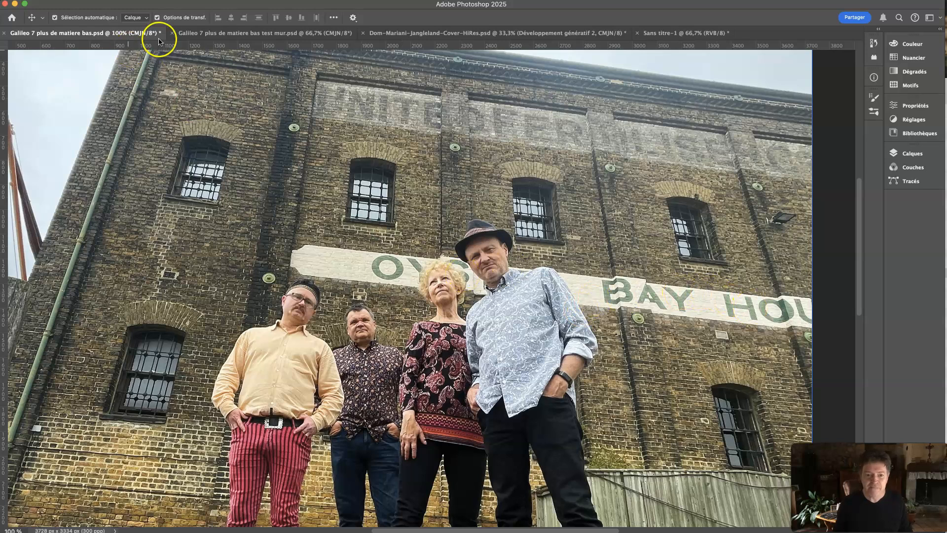
left_click(196, 33)
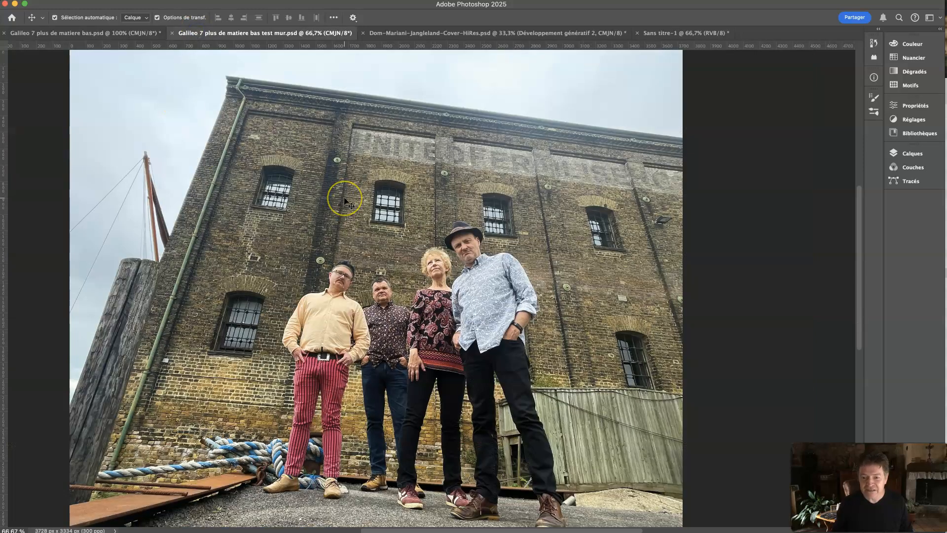
key("super+plus")
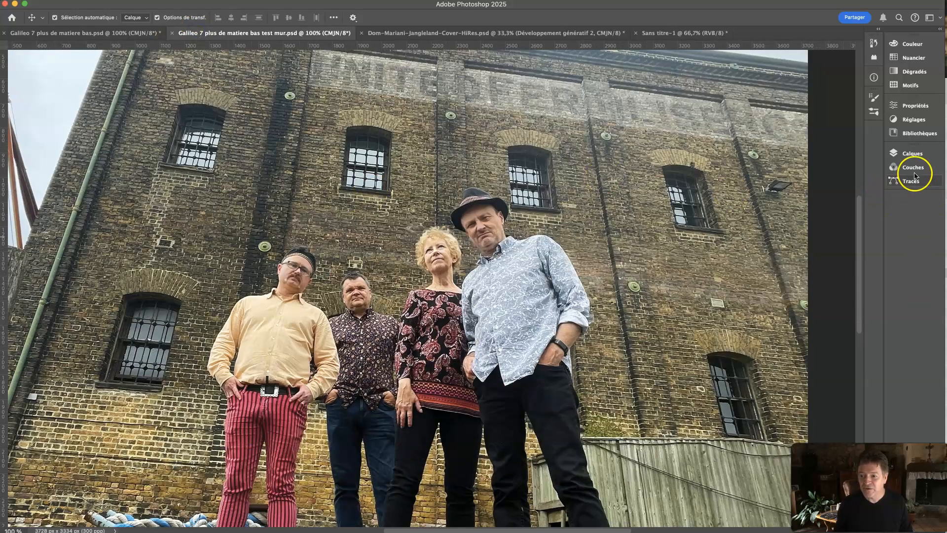
Step: Examine the generative layers of the test mur document, including the curly hair layer, and return to the Sans titre-1 document
left_click(917, 156)
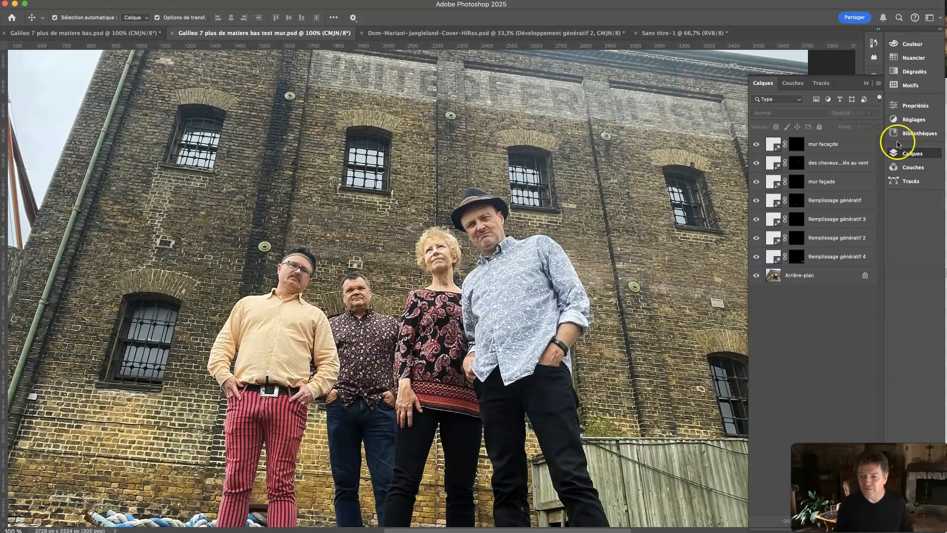
left_click(866, 81)
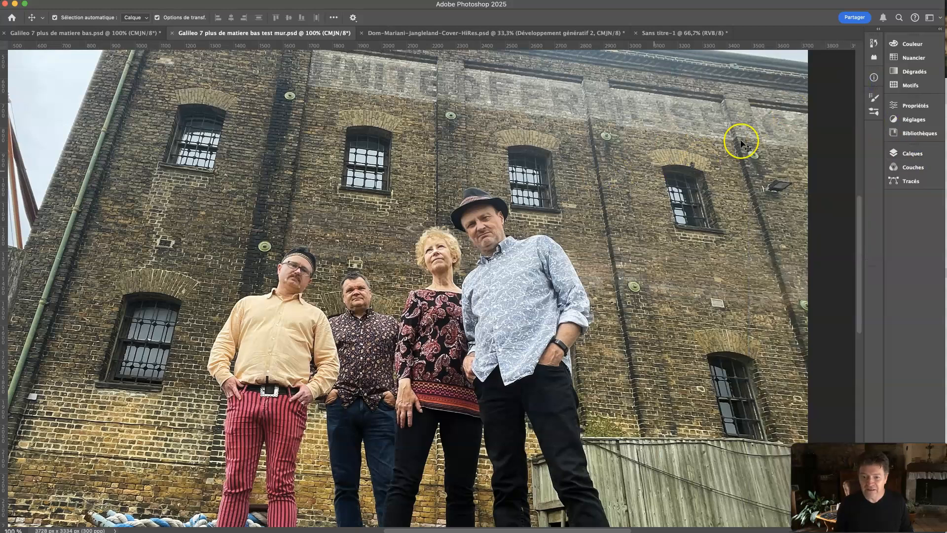
left_click_drag(742, 144, 431, 233)
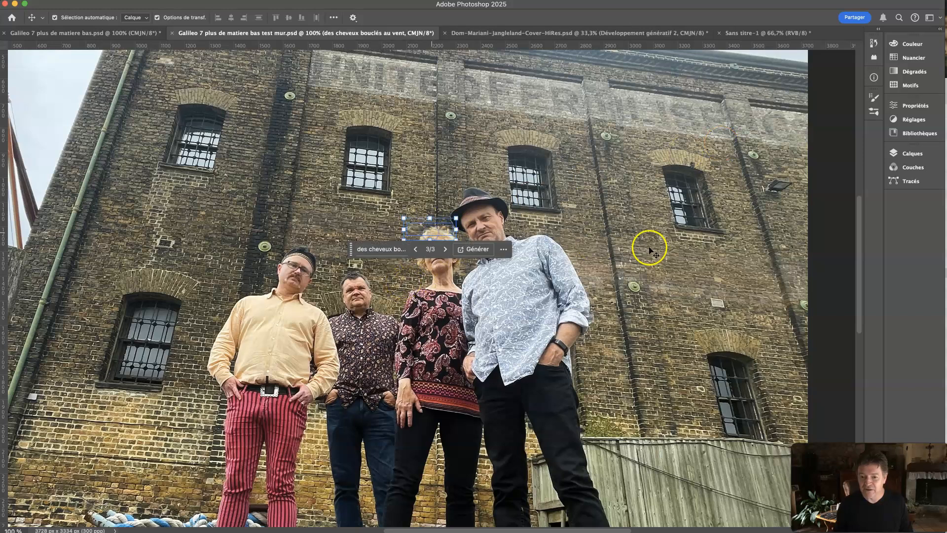
left_click(912, 153)
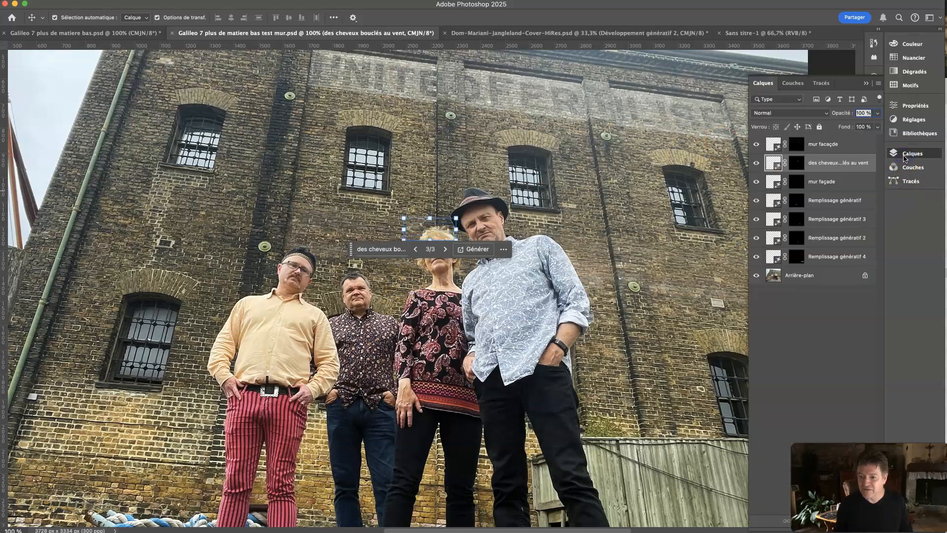
left_click(597, 219)
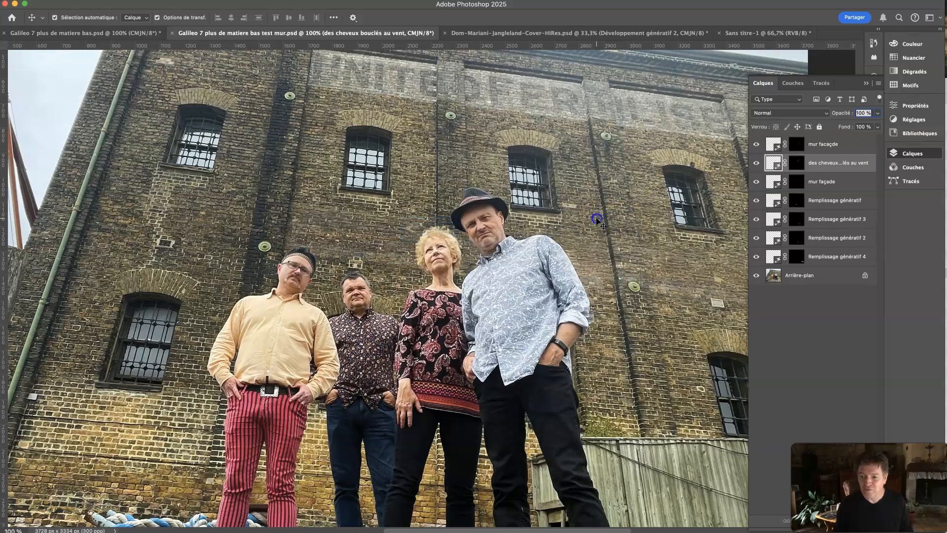
left_click(865, 84)
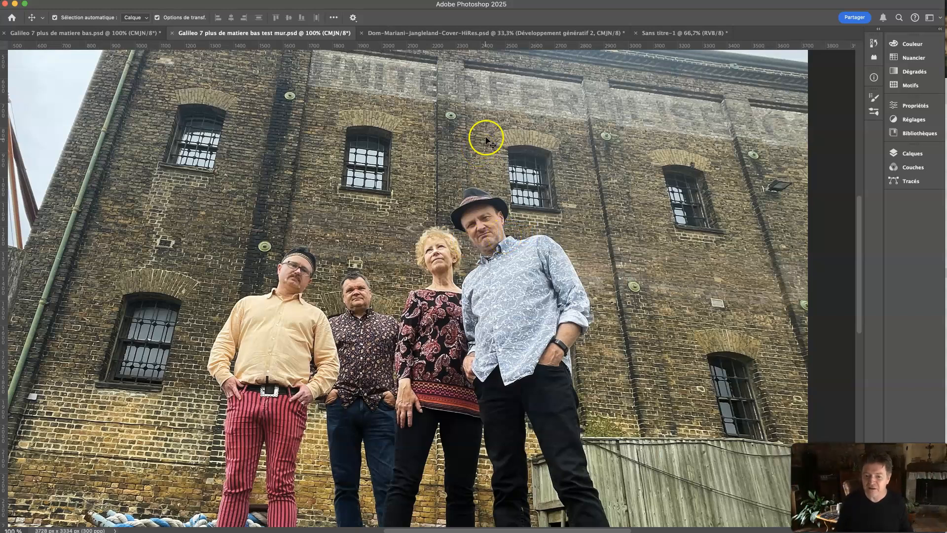
key("super+minus")
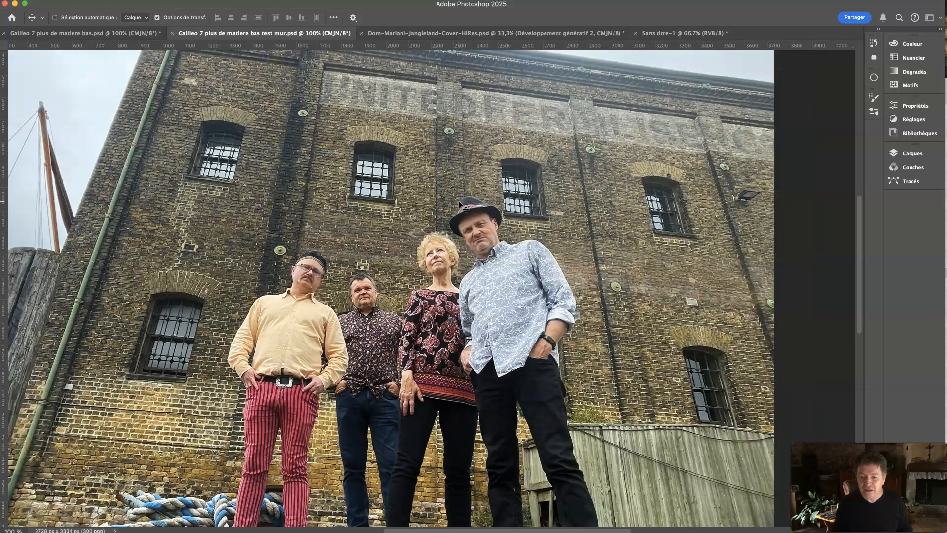
left_click(680, 34)
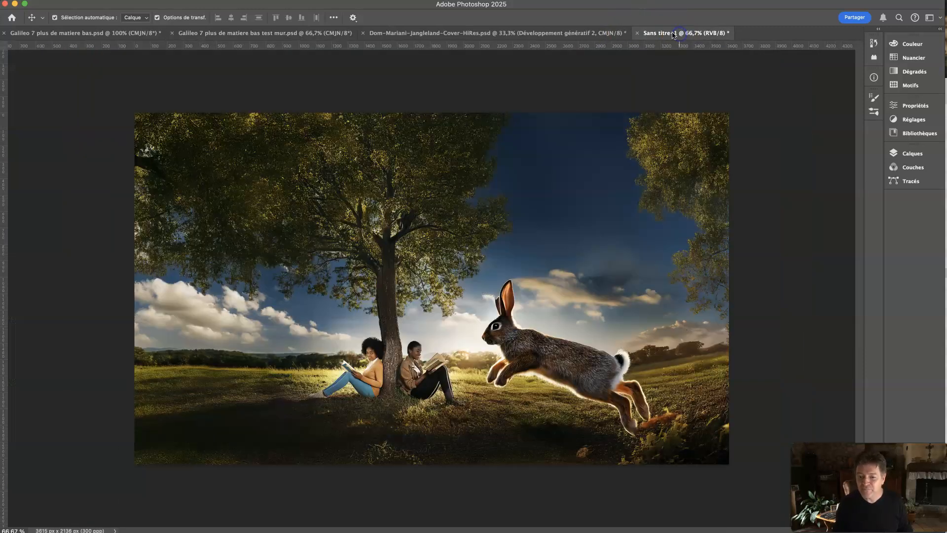